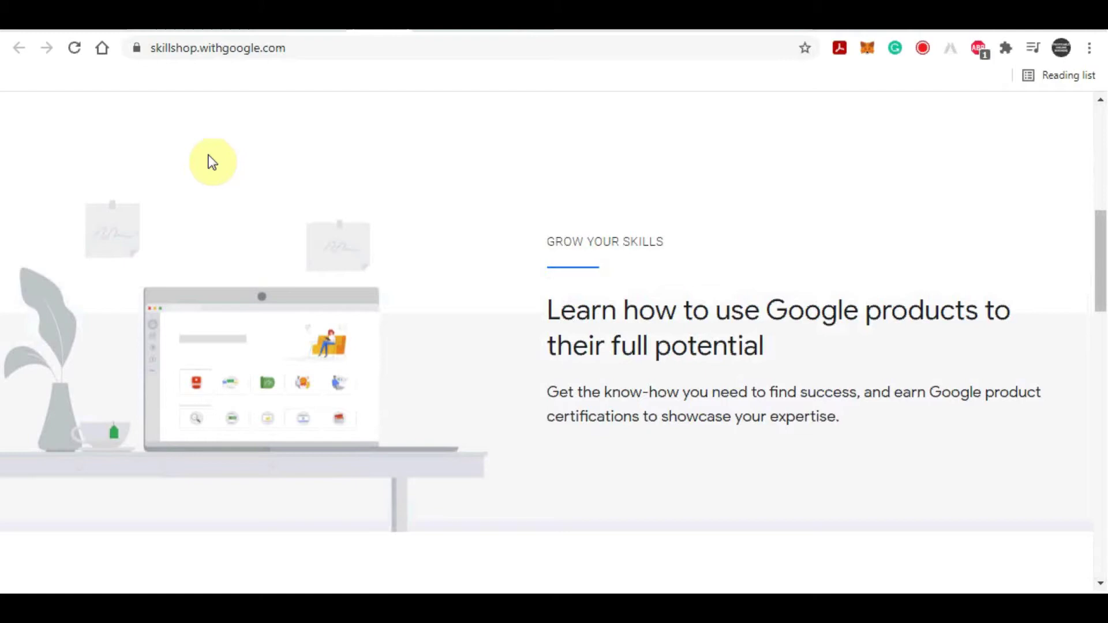
Step: Leave the Skillshop page for a new tab with Google results for 'google skillshop'
key("ctrl+t")
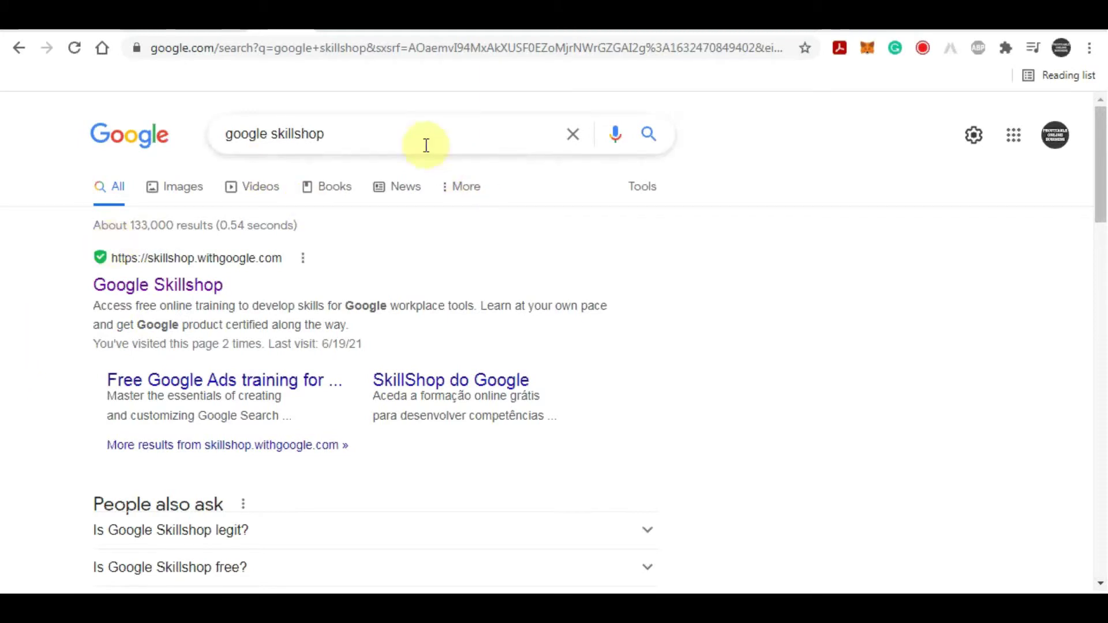
Step: Highlight the 'google skillshop' query and the Google Skillshop result title
left_click_drag(363, 134, 220, 141)
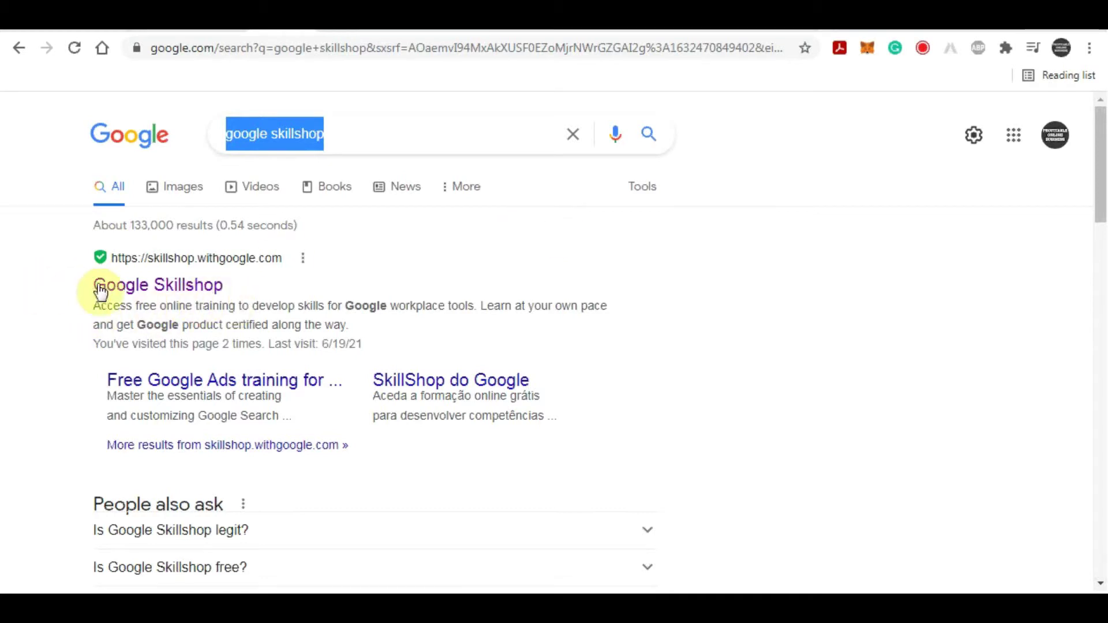
left_click_drag(85, 285, 242, 294)
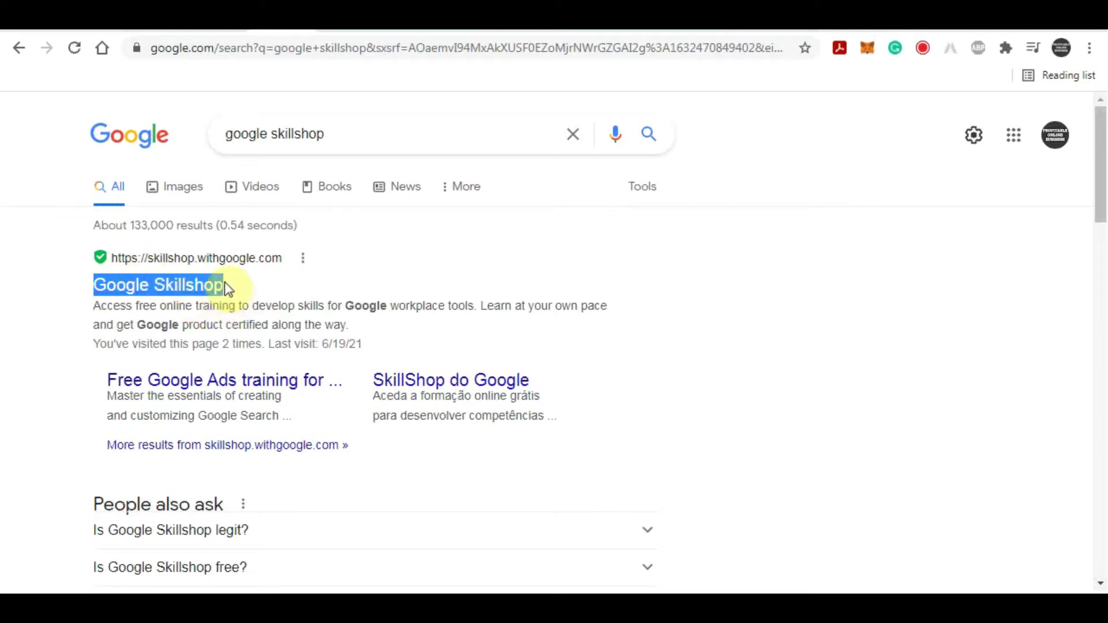
Step: Highlight the Skillshop homepage paragraph about free e-learning courses
left_click(301, 32)
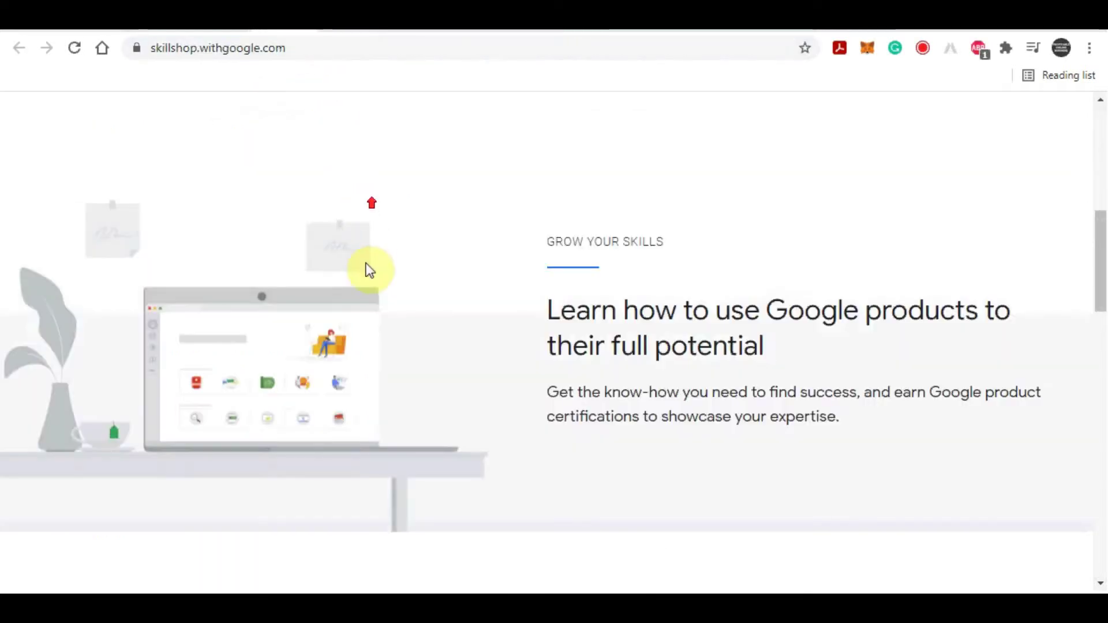
scroll(372, 268, "up", 5)
scroll(185, 280, "up", 3)
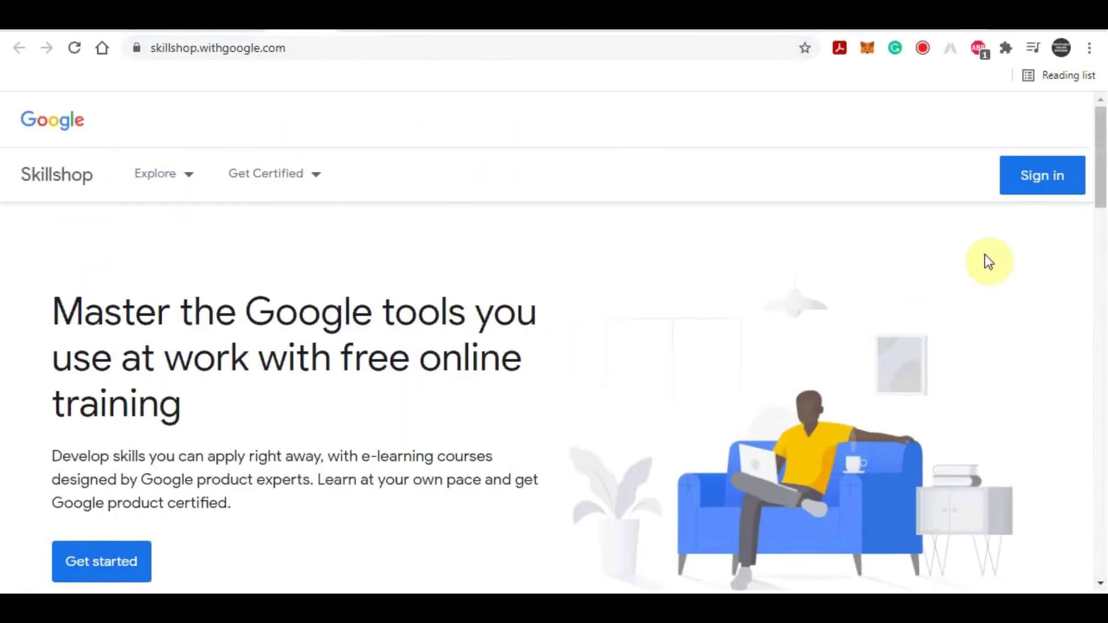
scroll(905, 262, "down", 1)
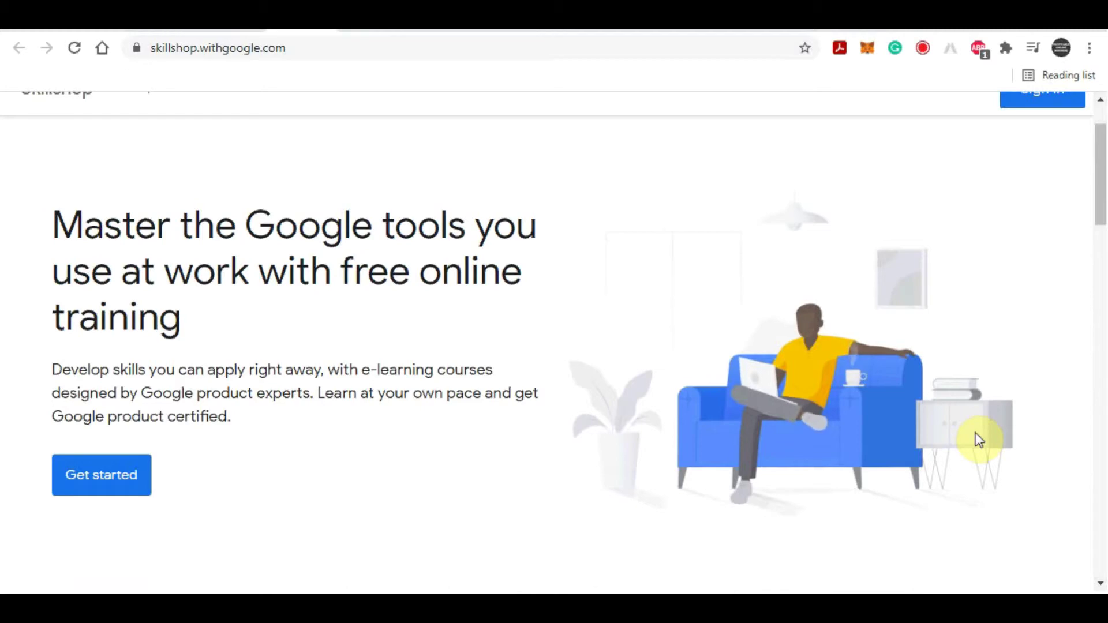
scroll(978, 439, "up", 1)
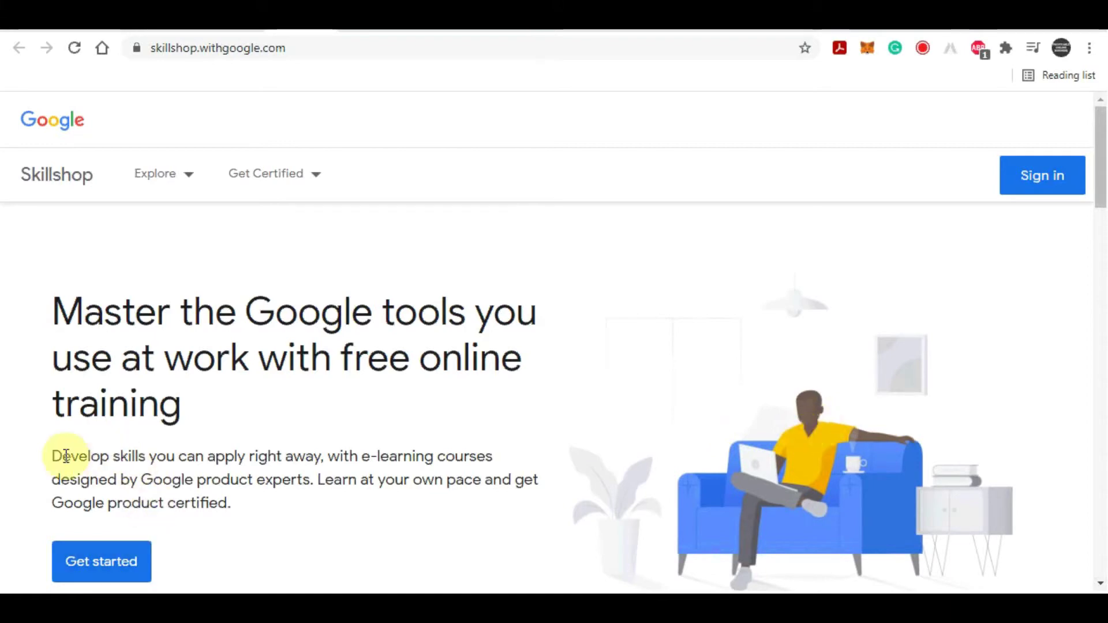
mouse_move(54, 456)
left_mouse_down()
mouse_move(399, 468)
mouse_move(441, 480)
mouse_move(457, 502)
left_mouse_up()
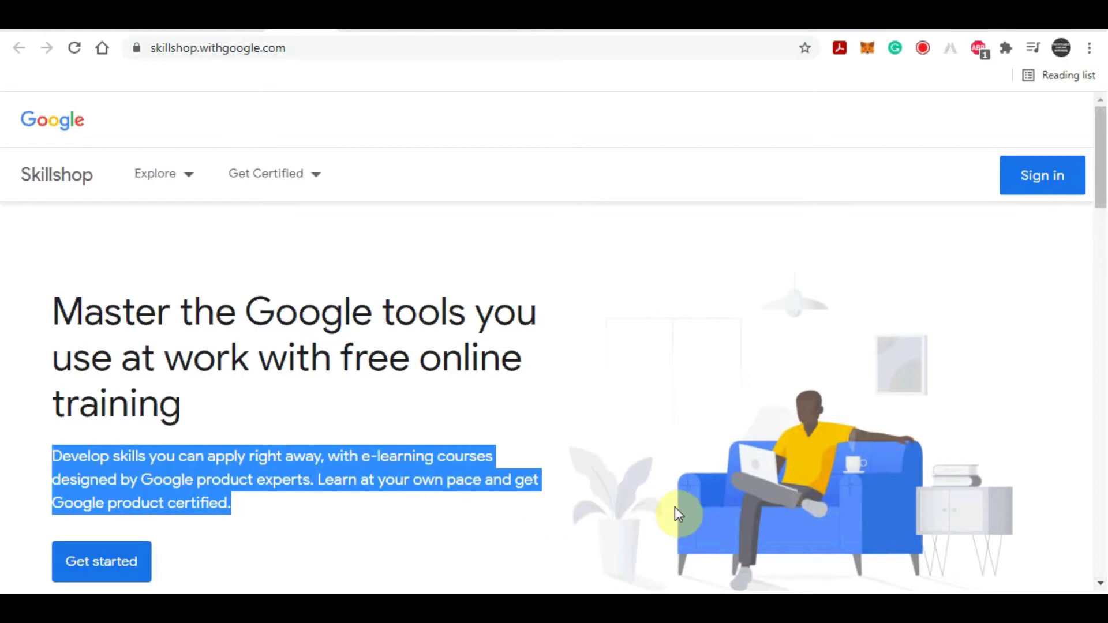
scroll(674, 506, "down", 6)
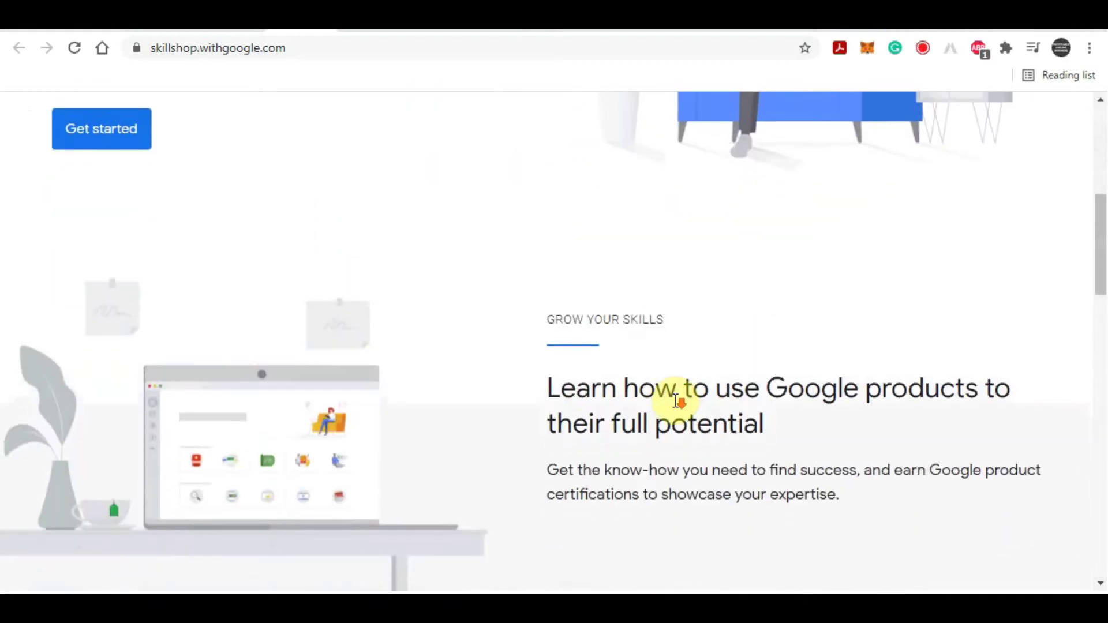
scroll(684, 405, "down", 5)
scroll(692, 424, "up", 5)
scroll(692, 434, "down", 5)
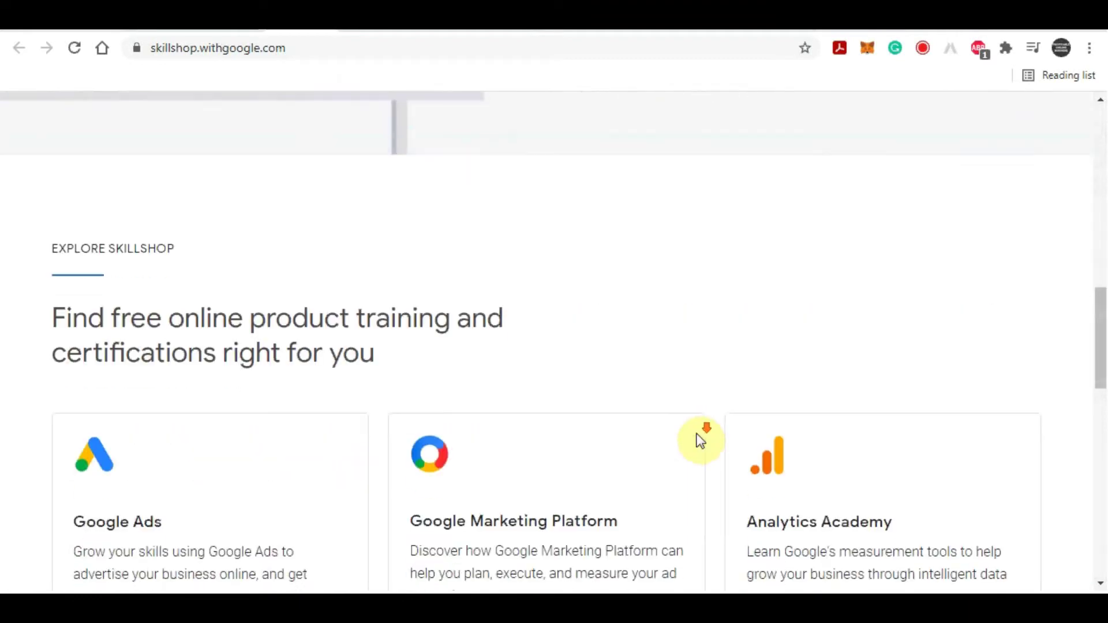
scroll(701, 439, "down", 2)
scroll(722, 421, "down", 1)
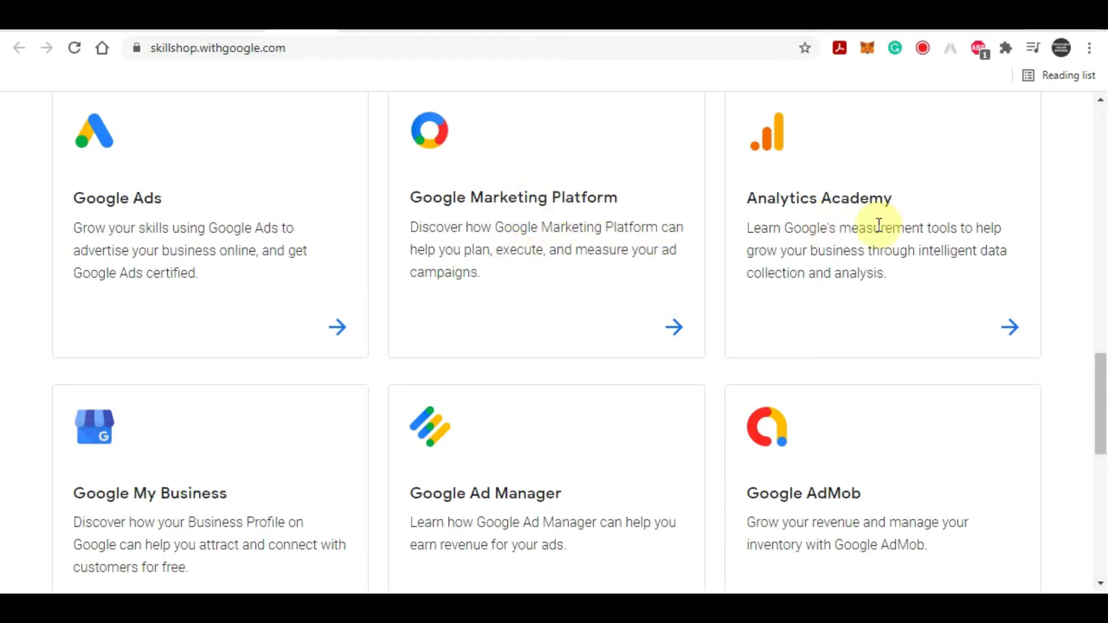
scroll(791, 227, "down", 1)
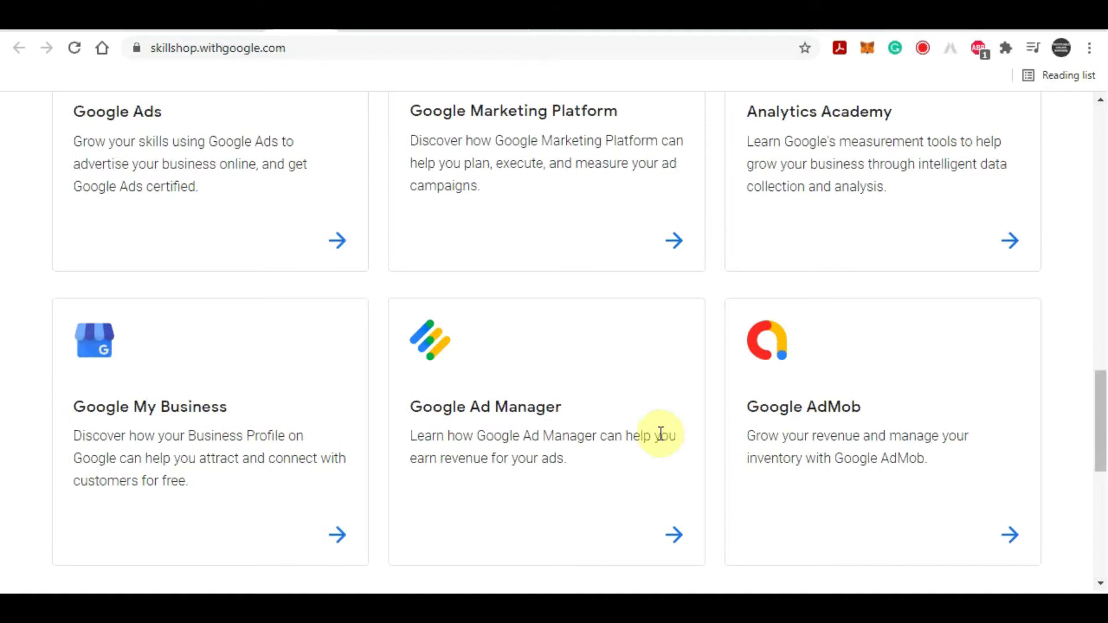
scroll(926, 424, "down", 1)
scroll(876, 368, "down", 3)
scroll(831, 355, "down", 1)
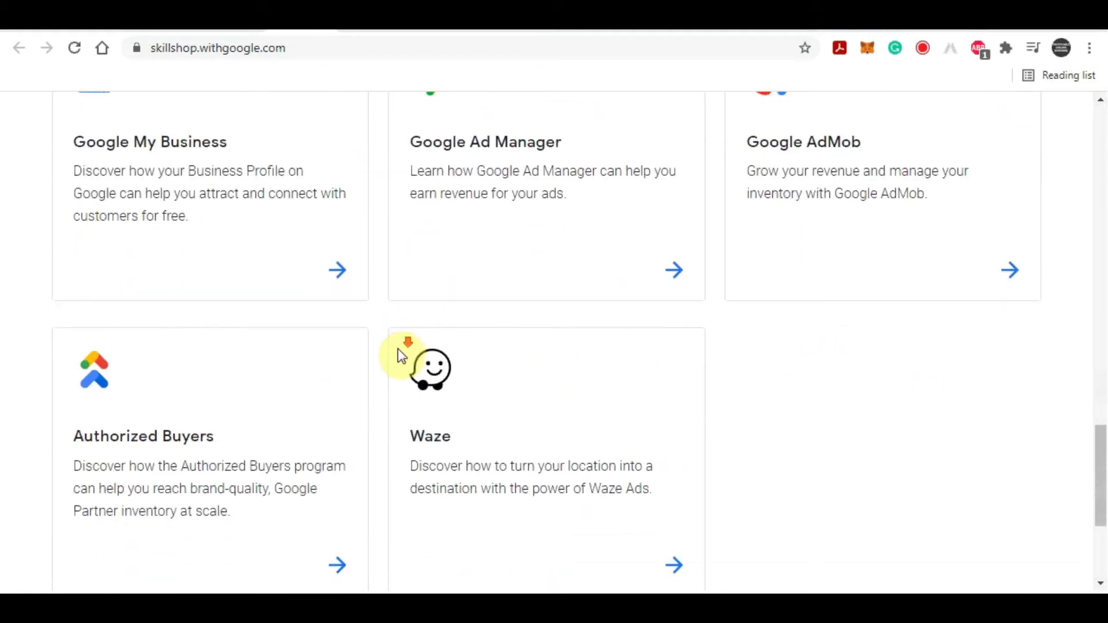
scroll(805, 398, "down", 4)
scroll(796, 428, "up", 2)
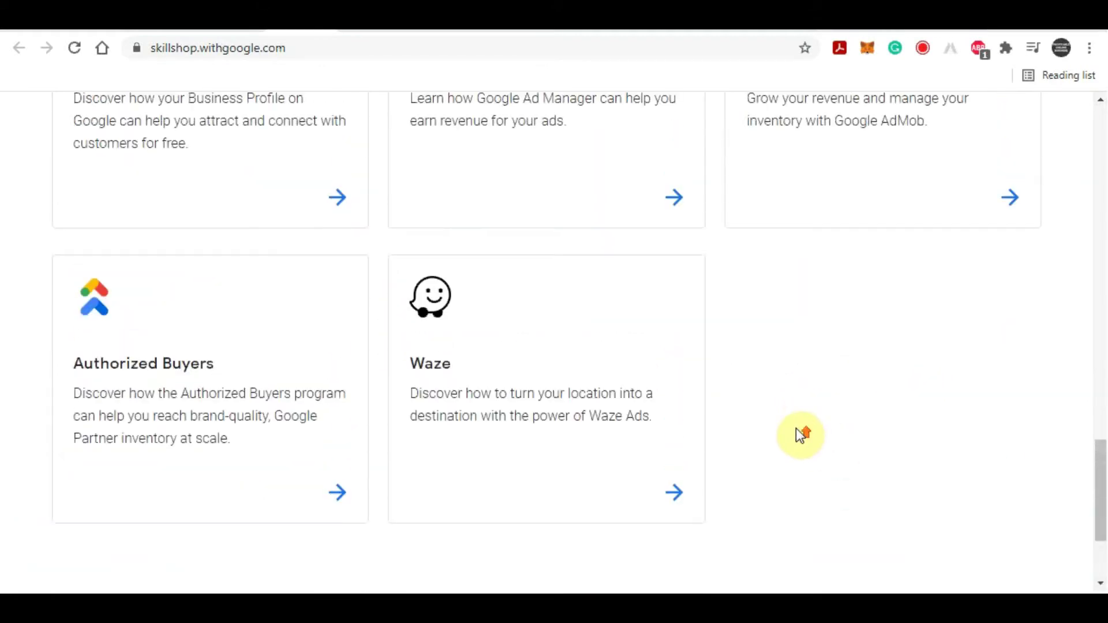
scroll(795, 428, "up", 3)
scroll(793, 431, "up", 4)
scroll(795, 436, "up", 4)
scroll(649, 438, "up", 4)
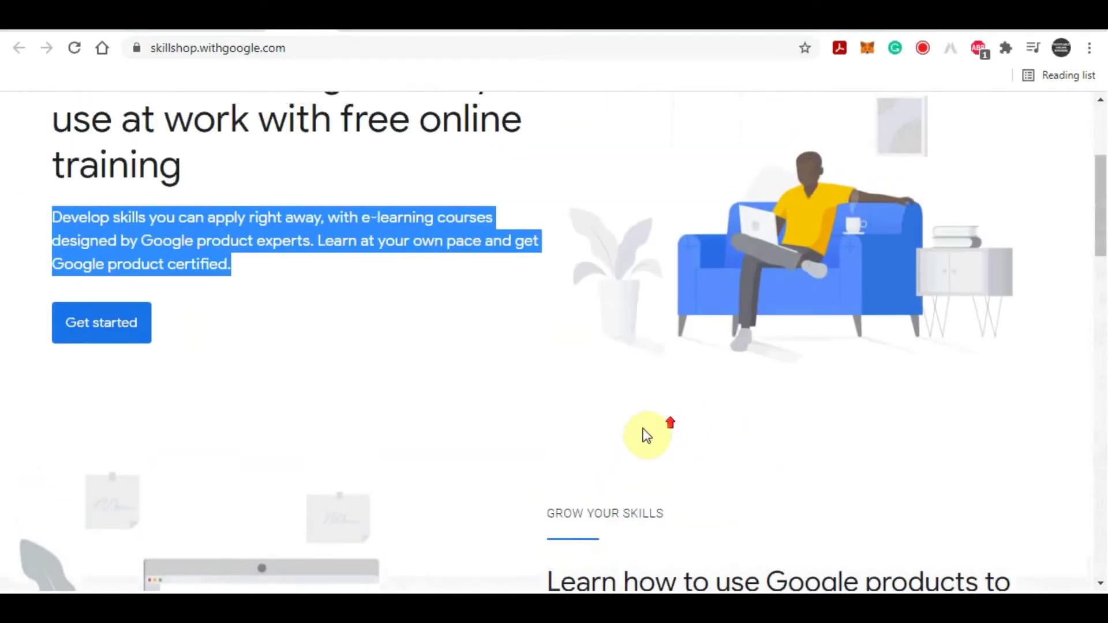
scroll(632, 429, "up", 3)
Step: Bring up the Google Ads certification options under Get Certified
left_click(18, 389)
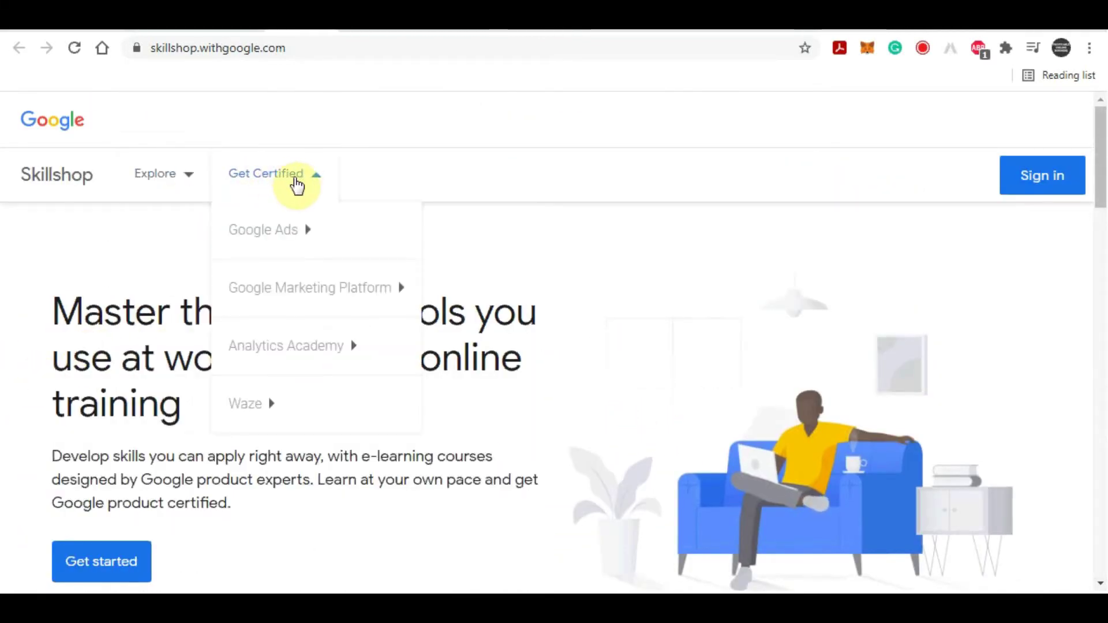
left_click(268, 229)
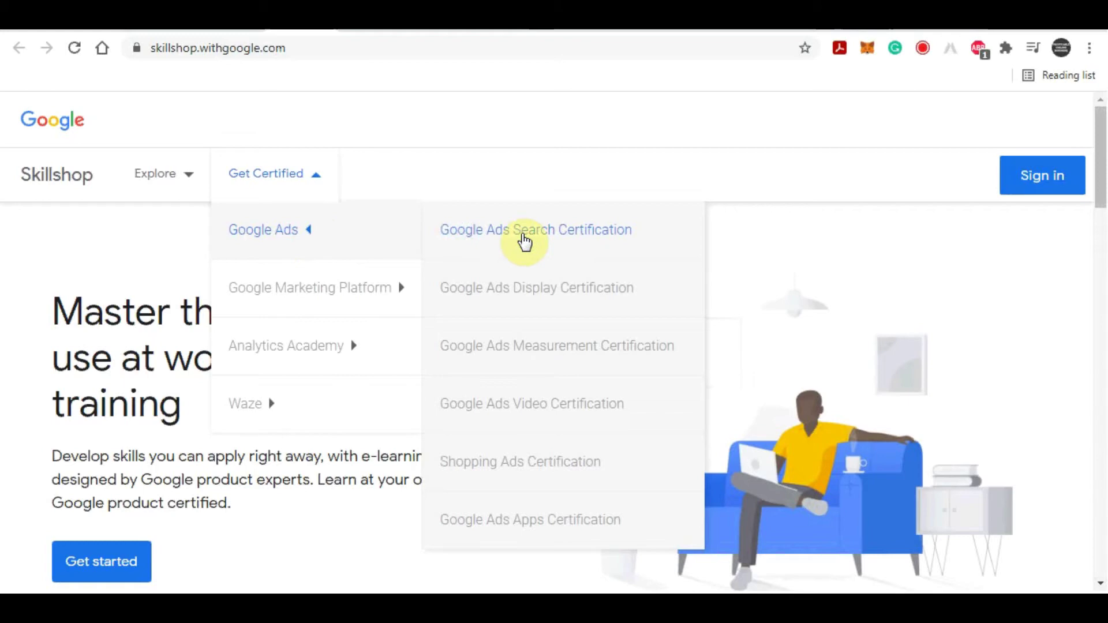
scroll(374, 324, "down", 3)
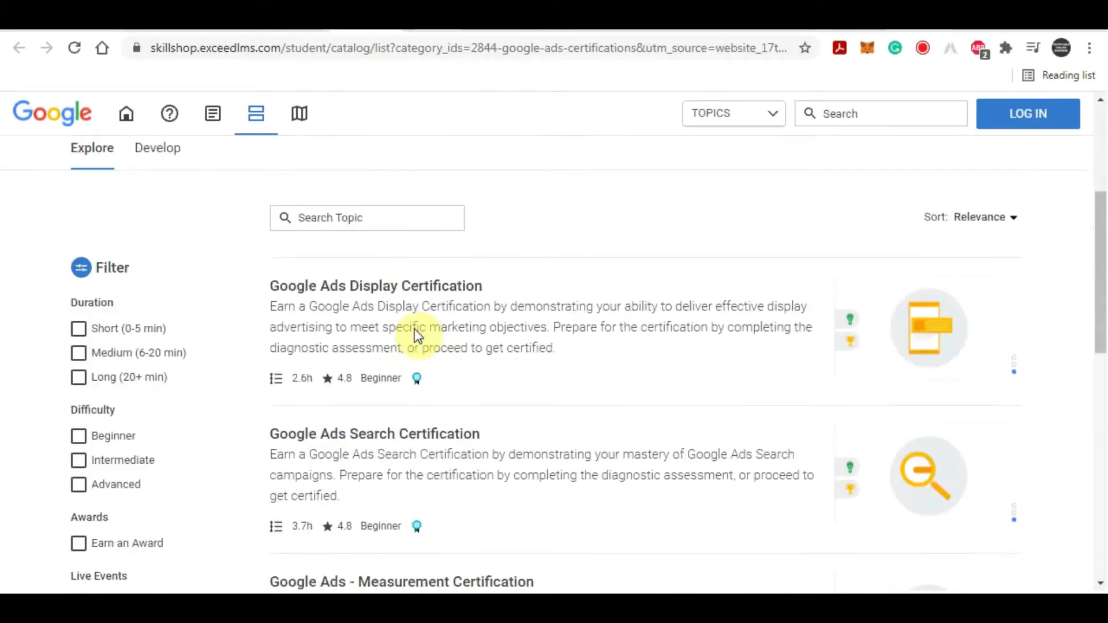
scroll(432, 303, "down", 2)
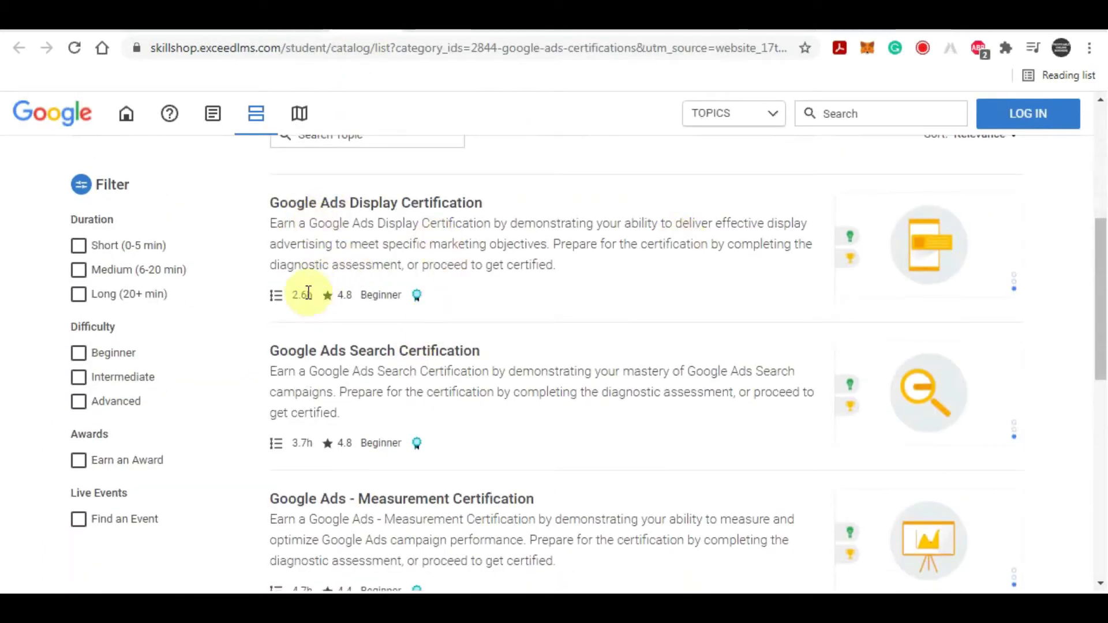
left_click_drag(312, 295, 293, 296)
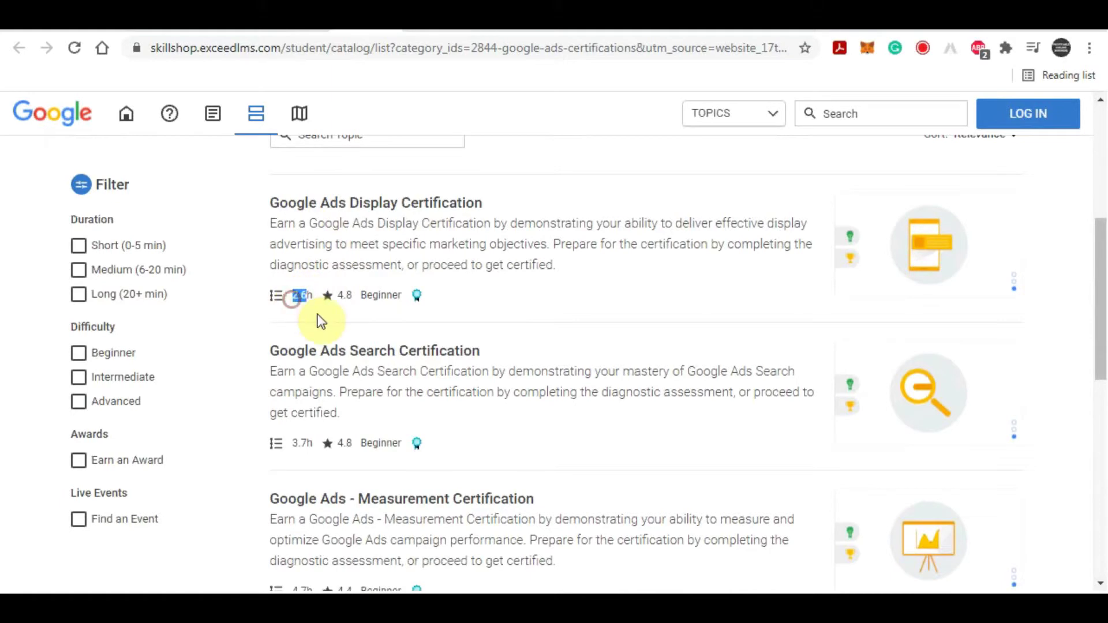
scroll(328, 369, "down", 1)
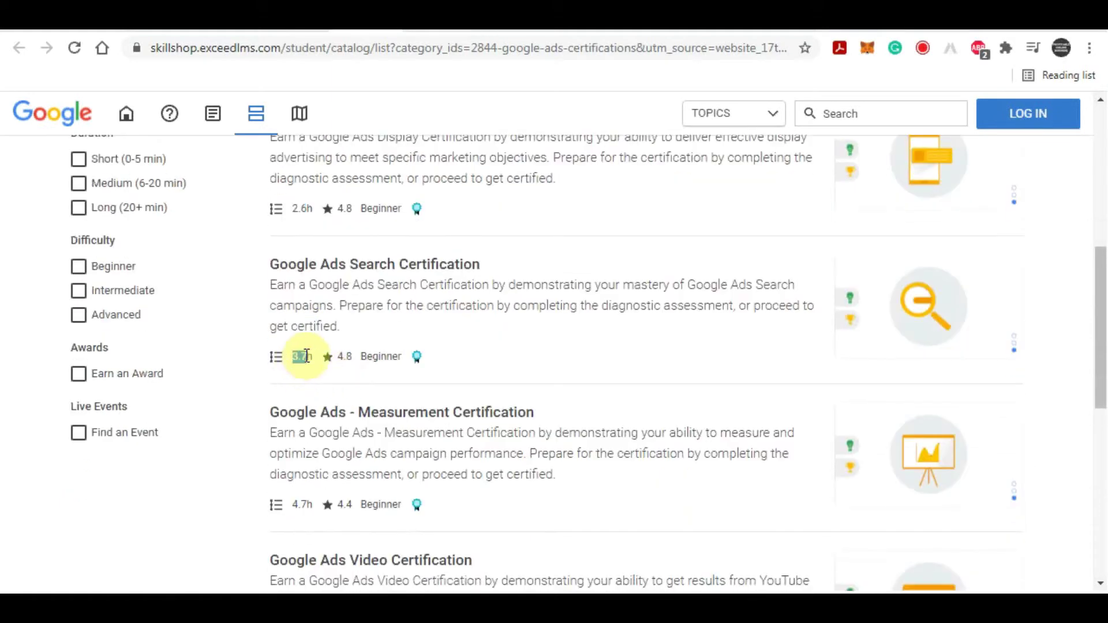
left_click_drag(292, 496, 325, 509)
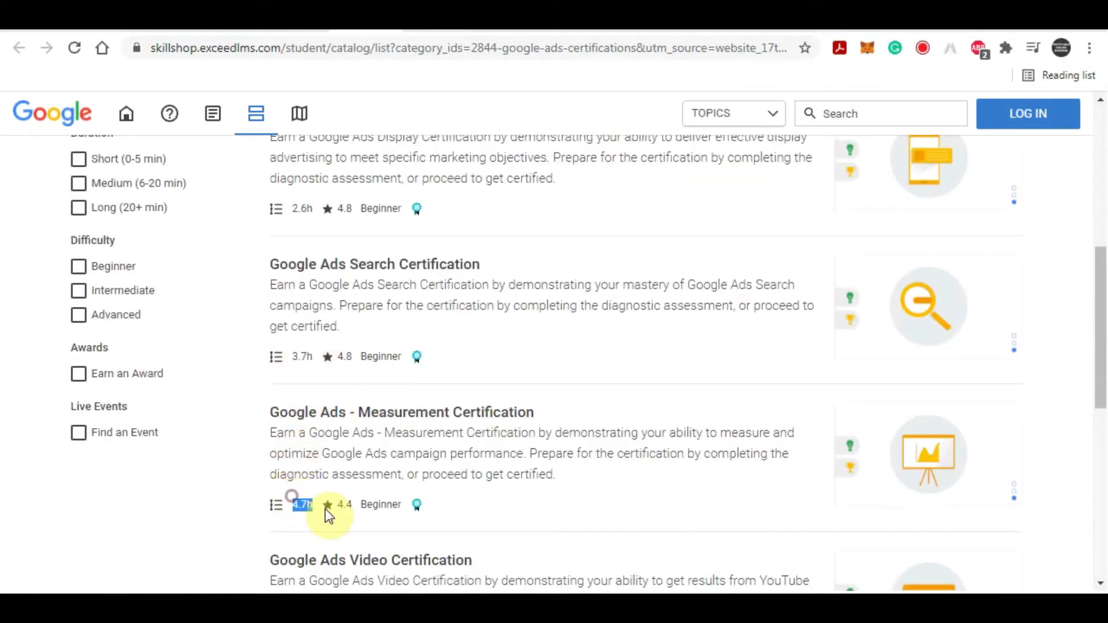
scroll(326, 508, "down", 3)
scroll(513, 400, "down", 3)
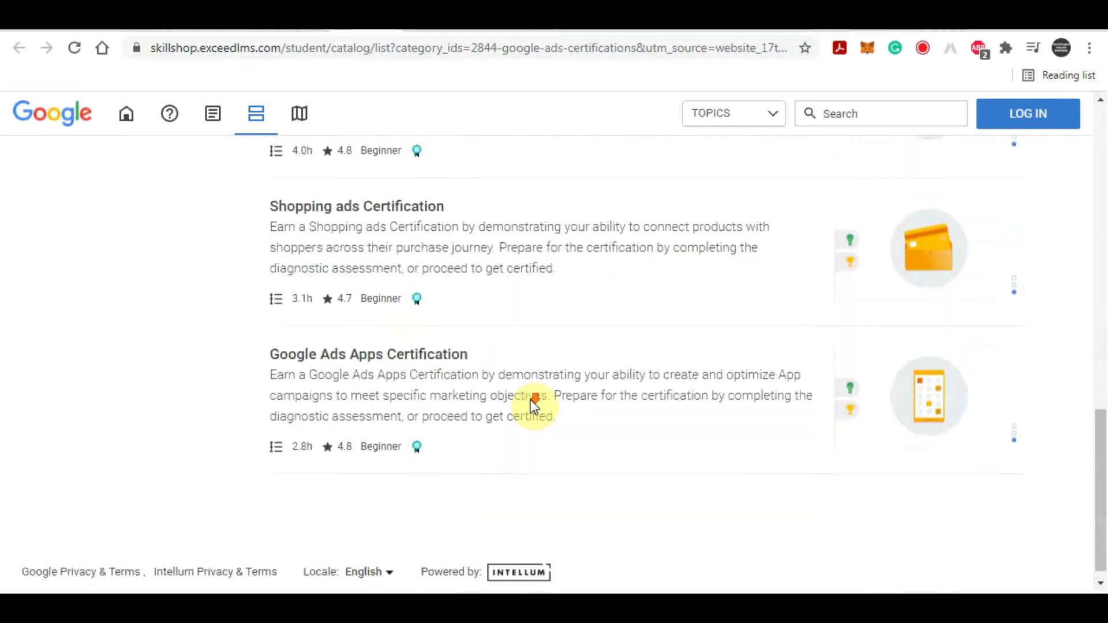
scroll(606, 416, "up", 3)
scroll(615, 419, "up", 3)
scroll(619, 427, "up", 3)
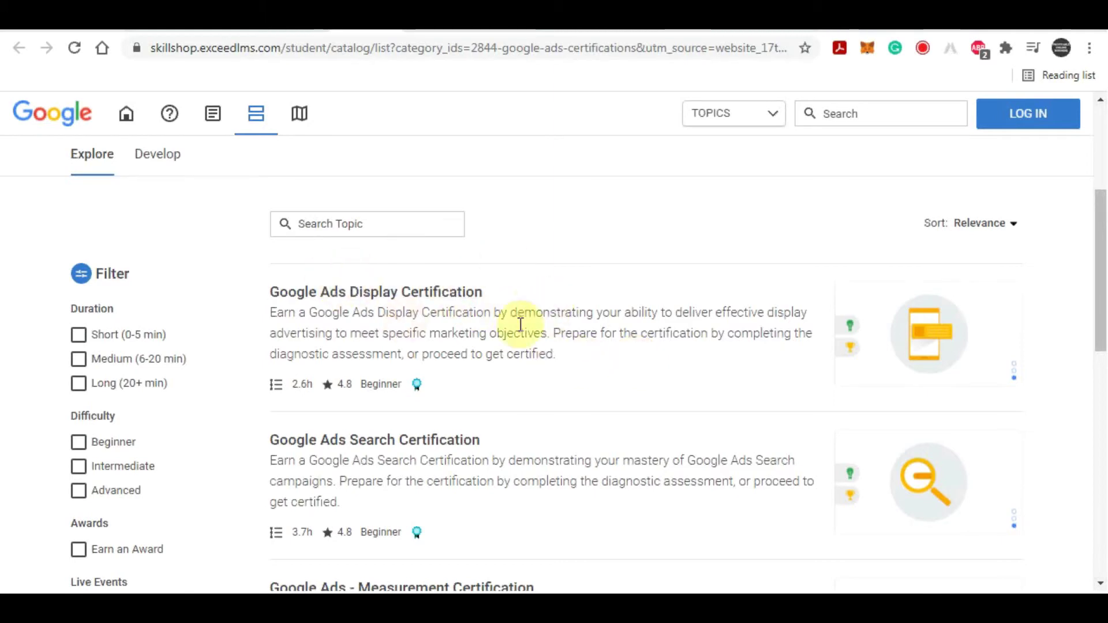
scroll(645, 278, "up", 2)
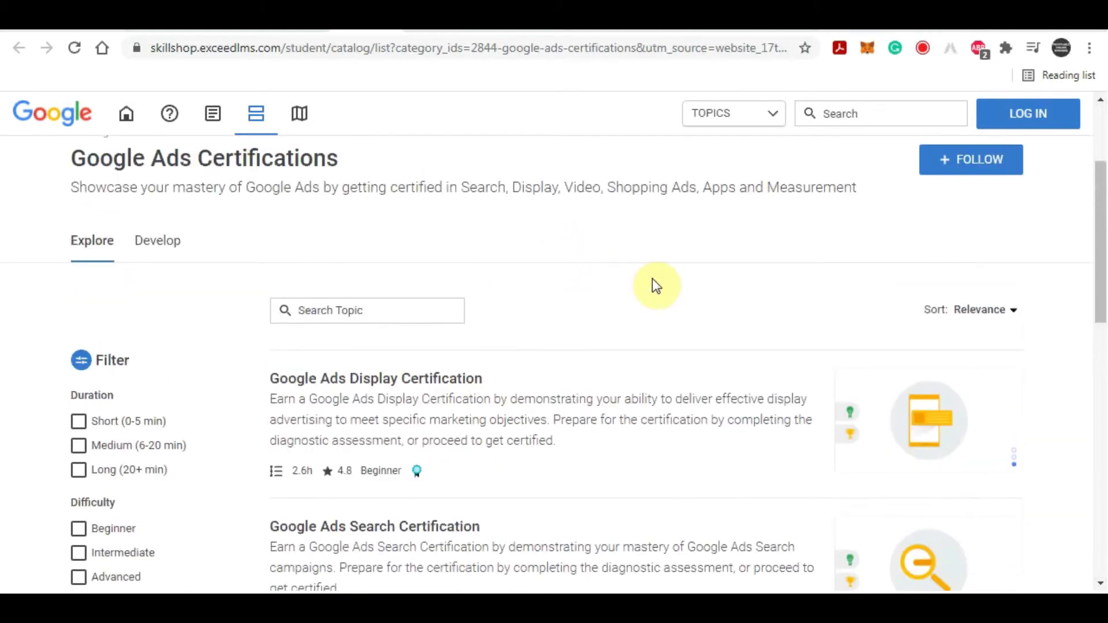
scroll(652, 278, "up", 1)
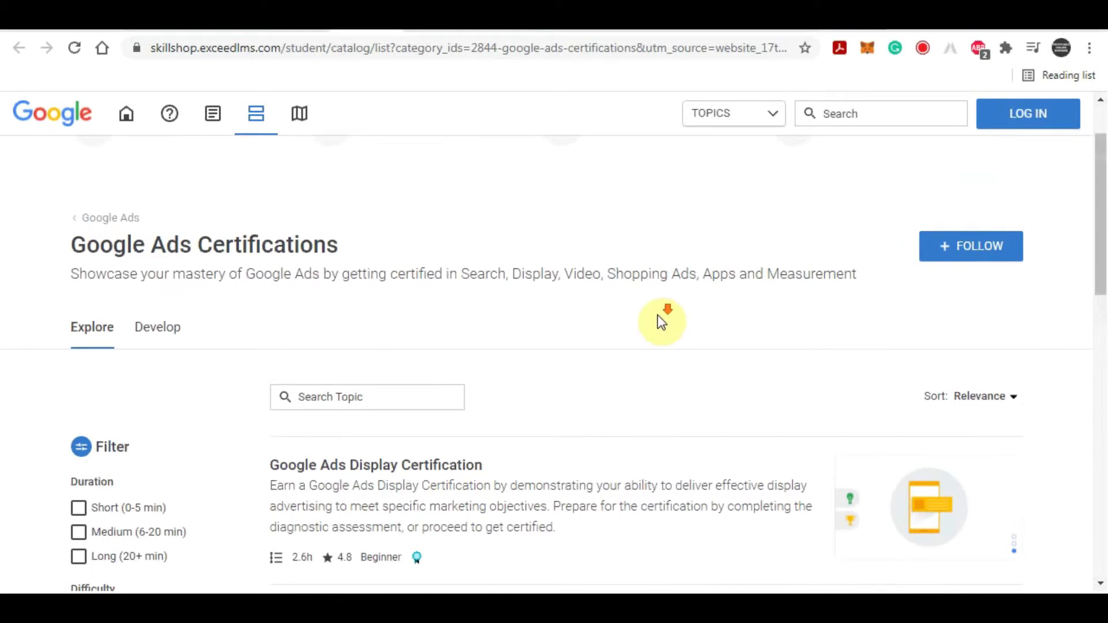
scroll(658, 315, "down", 1)
Step: Switch to the PeoplePerHour tab with its 'Make bright ideas happen' home page
key("ctrl+Tab")
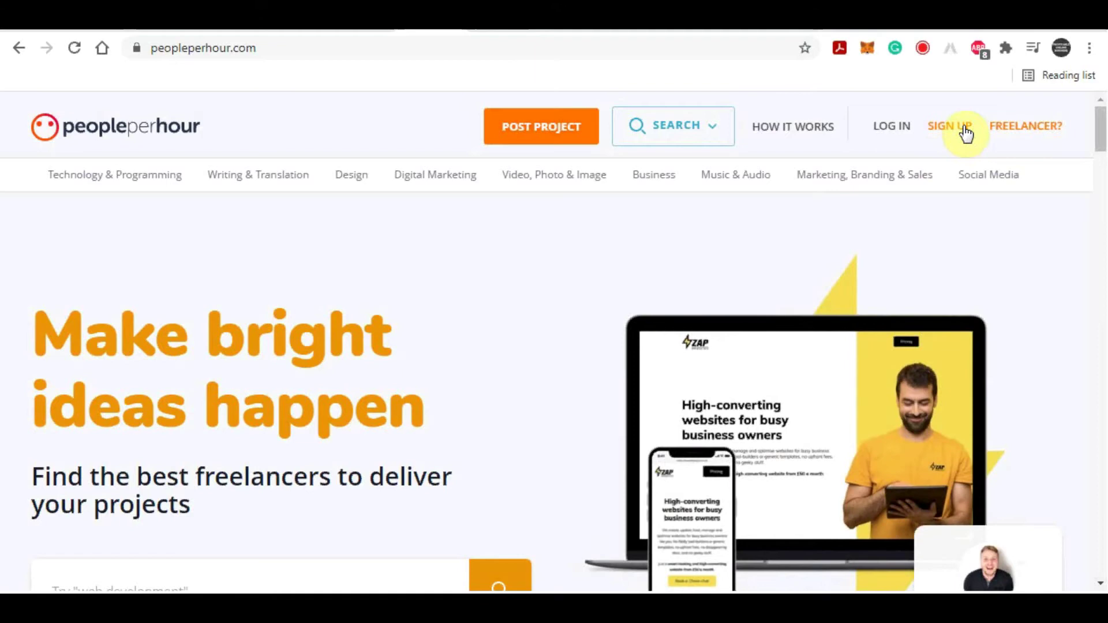
left_click(952, 127)
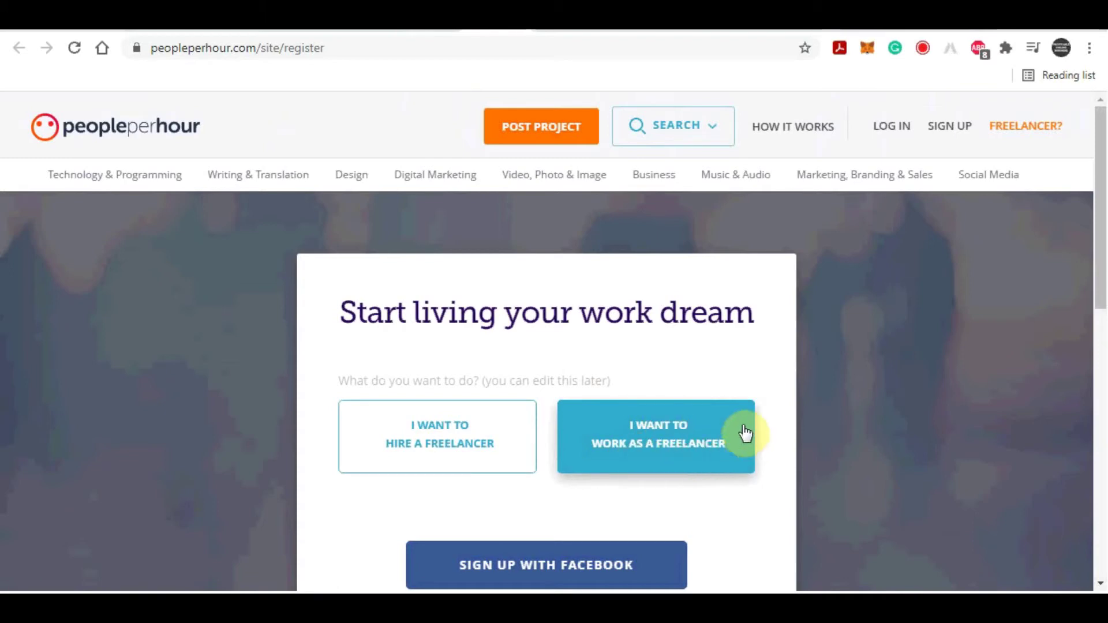
scroll(623, 424, "down", 2)
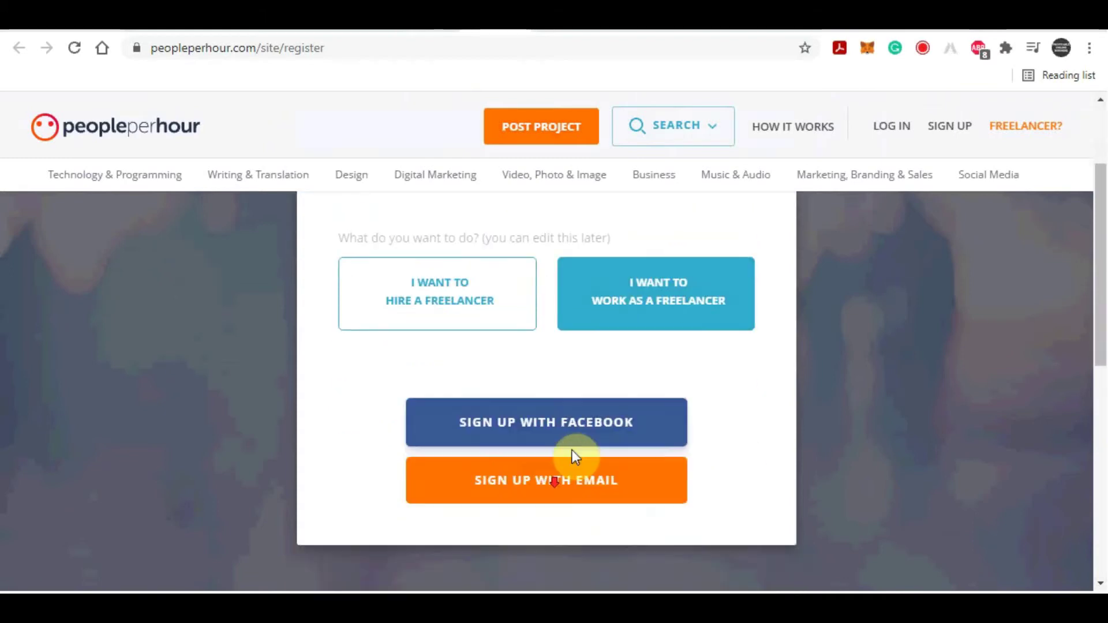
scroll(571, 450, "down", 1)
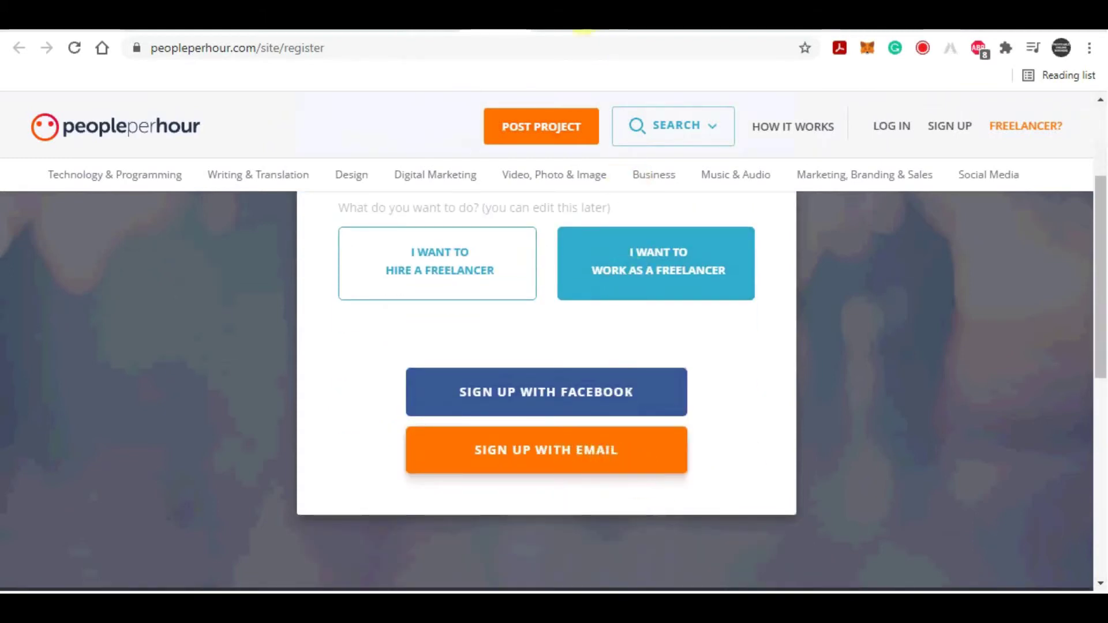
left_click(546, 450)
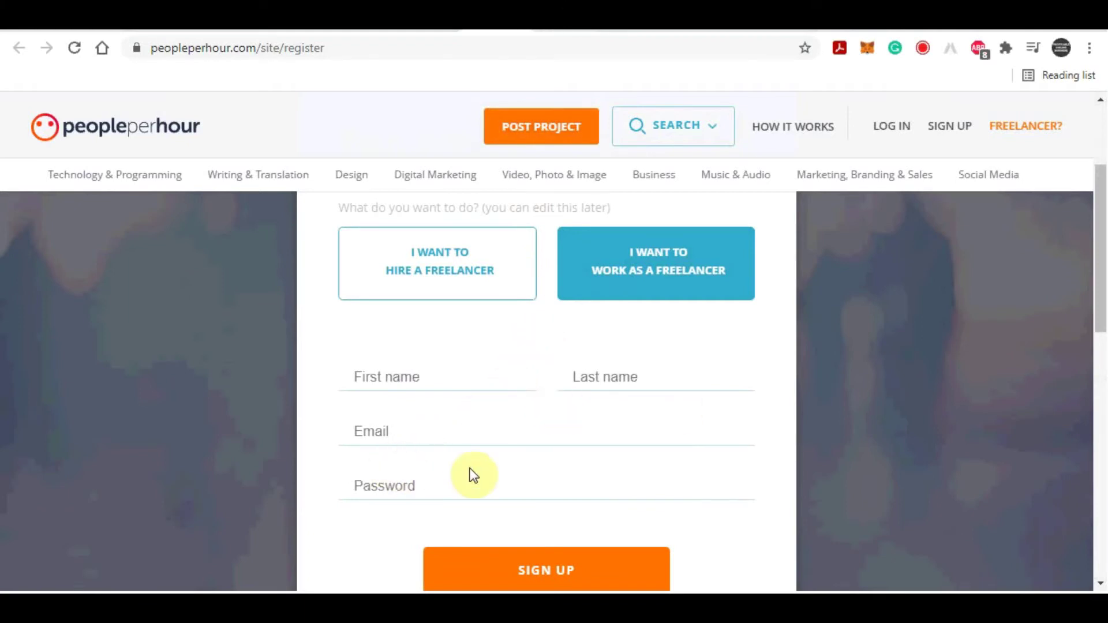
scroll(438, 420, "down", 1)
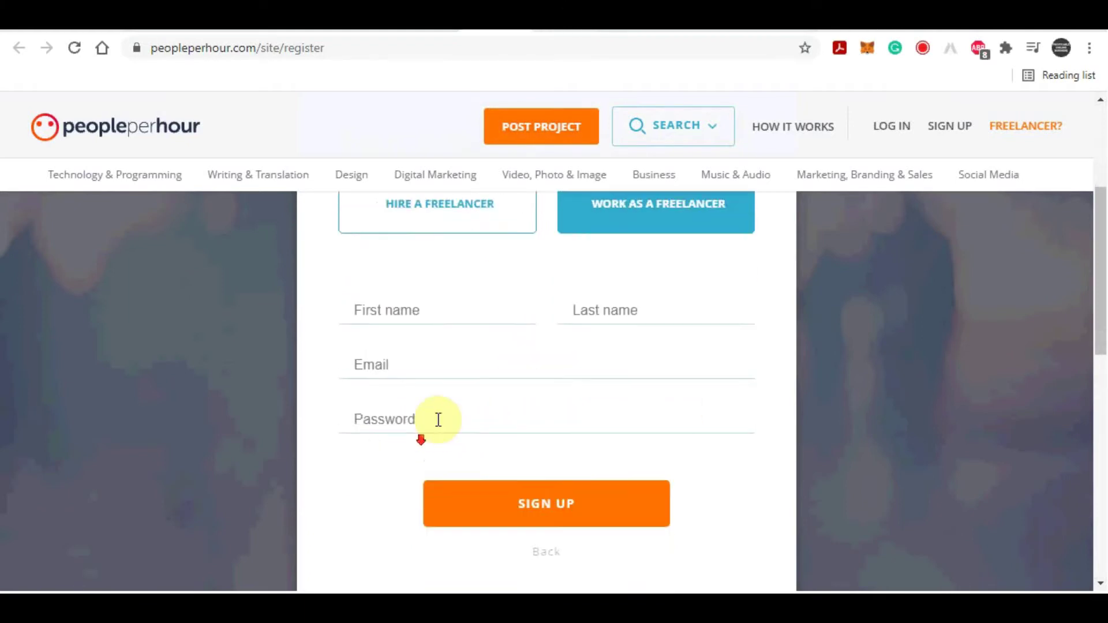
scroll(438, 420, "down", 1)
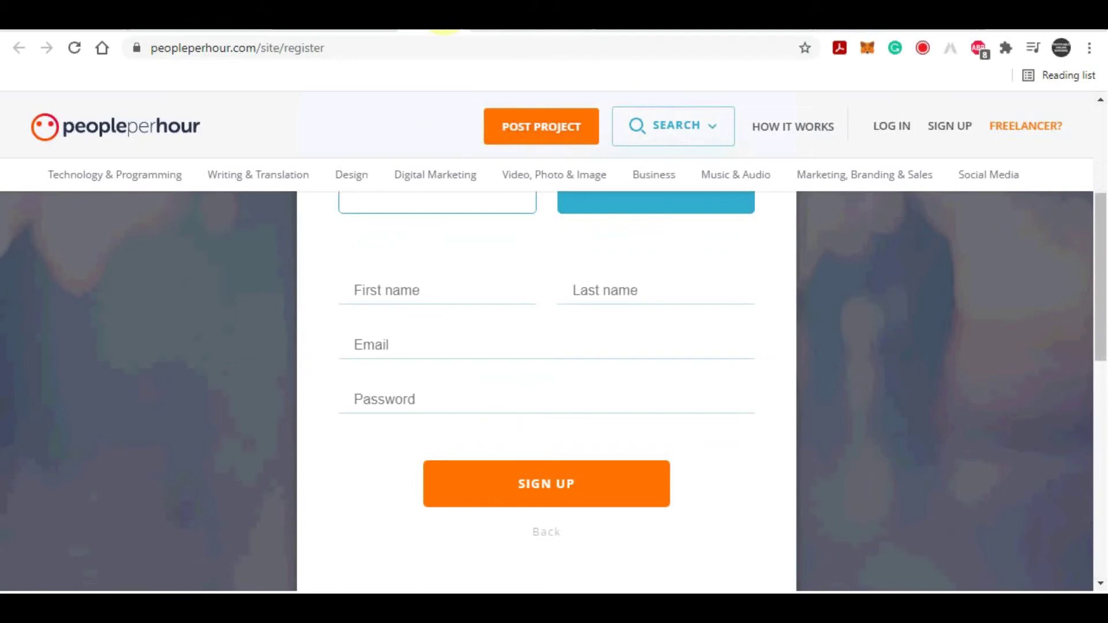
left_click(459, 37)
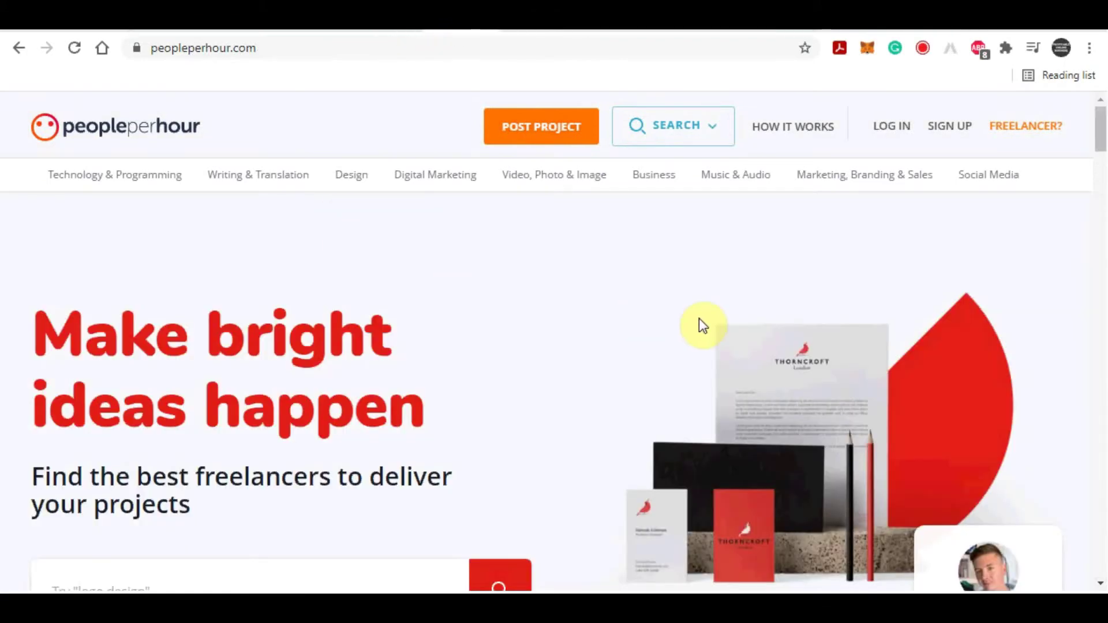
Step: Search PeoplePerHour projects for 'google ads', check Skillshop's Google Ads certifications, then return
left_click(716, 127)
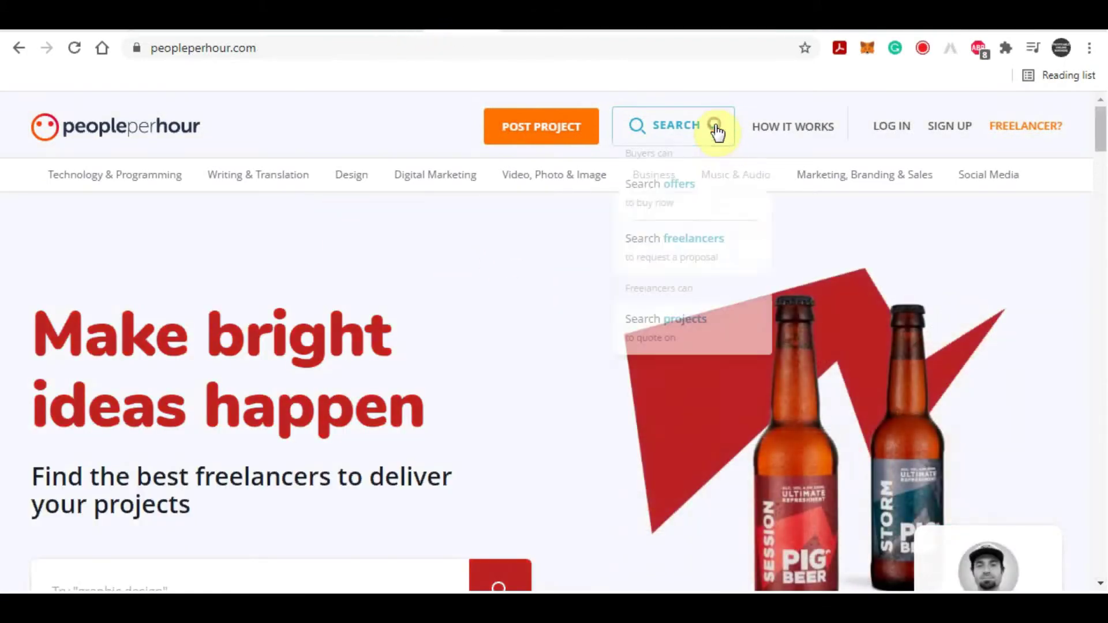
left_click(683, 330)
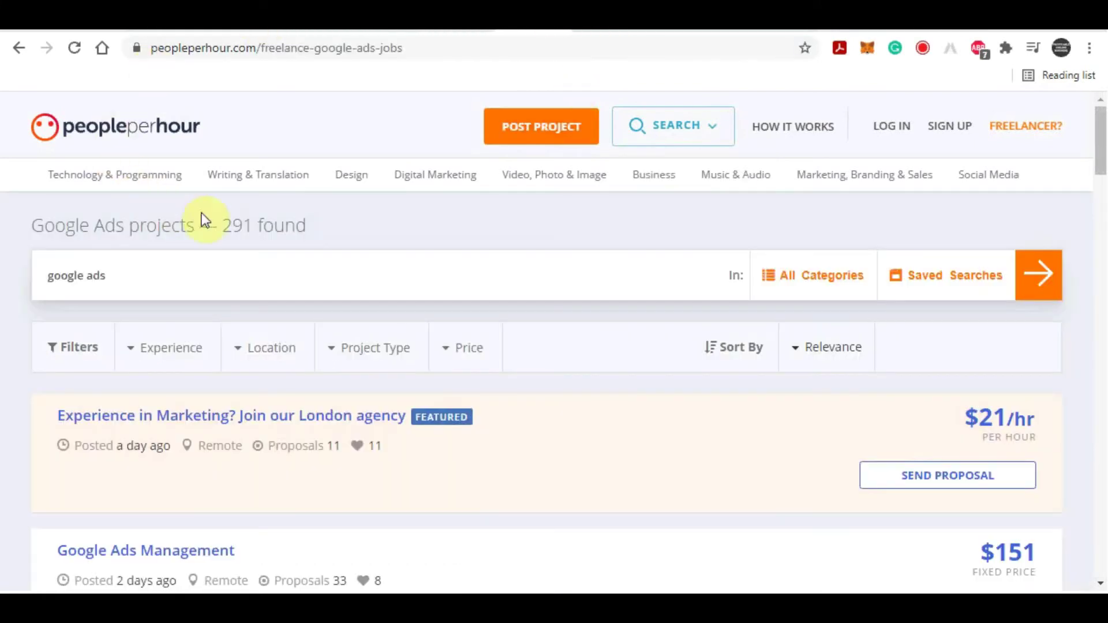
left_click_drag(251, 275, 18, 274)
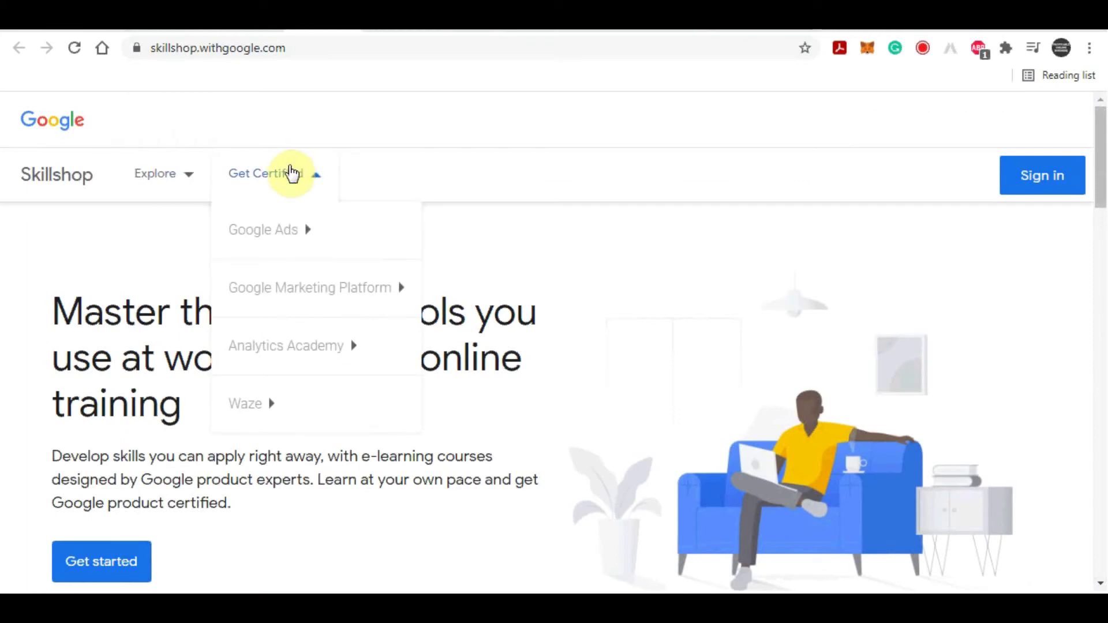
left_click(278, 229)
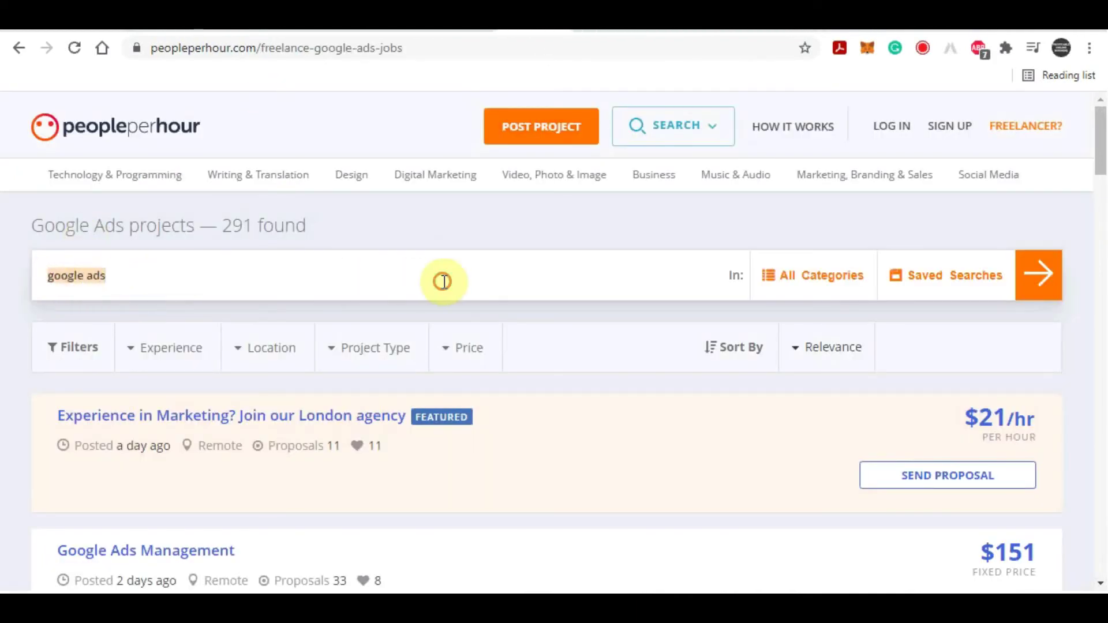
scroll(454, 288, "down", 1)
scroll(455, 289, "down", 1)
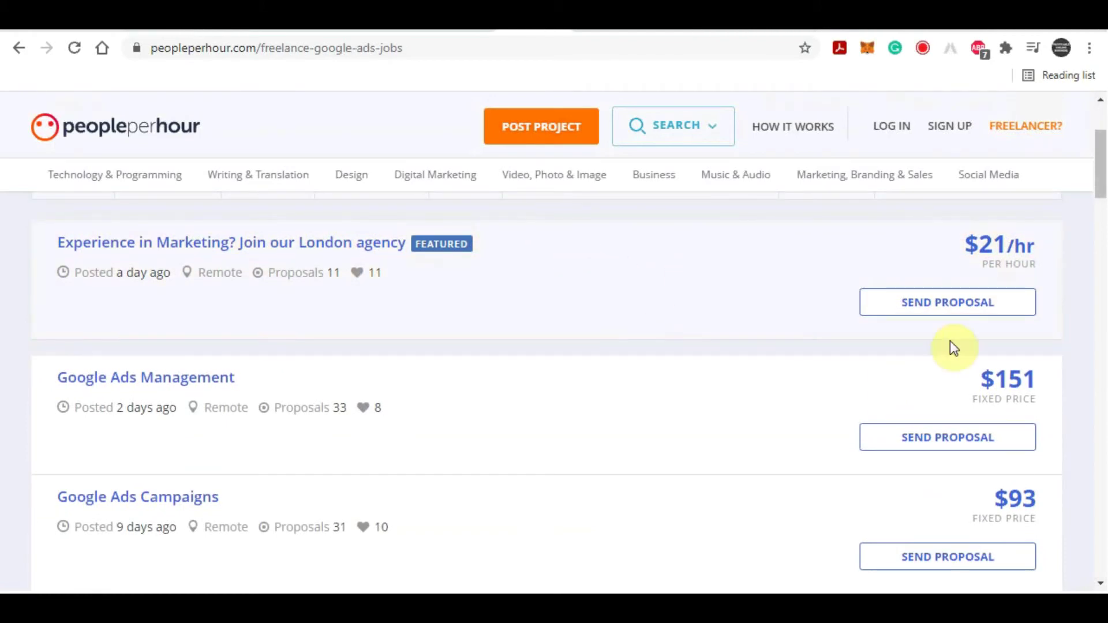
scroll(804, 290, "down", 2)
scroll(797, 289, "down", 1)
scroll(790, 286, "up", 4)
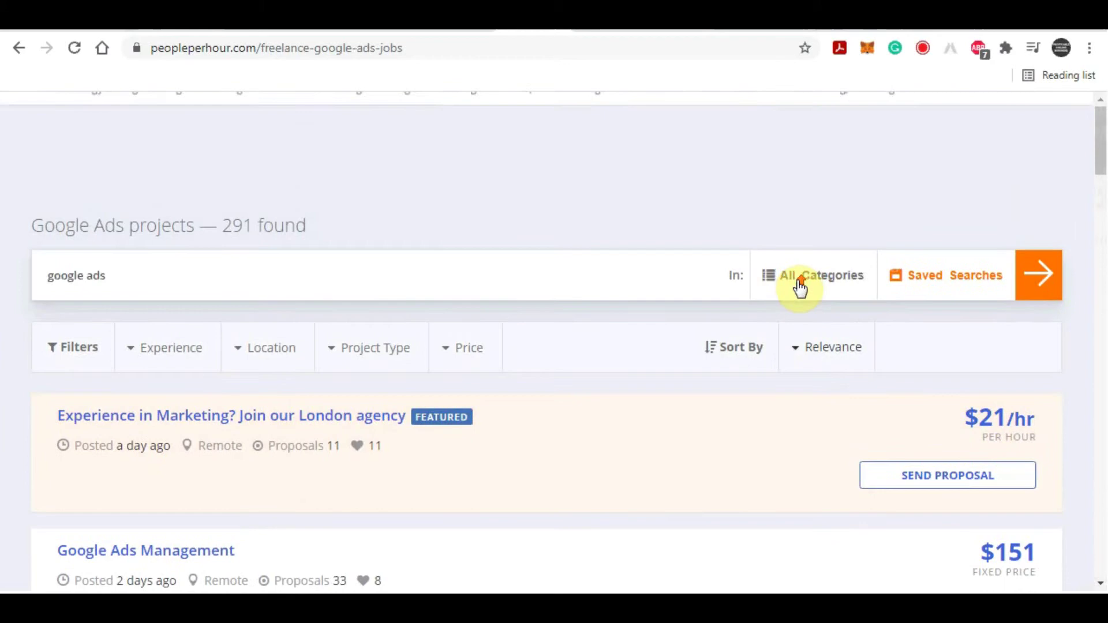
scroll(779, 347, "up", 1)
scroll(763, 442, "down", 2)
scroll(762, 424, "down", 1)
scroll(510, 527, "up", 4)
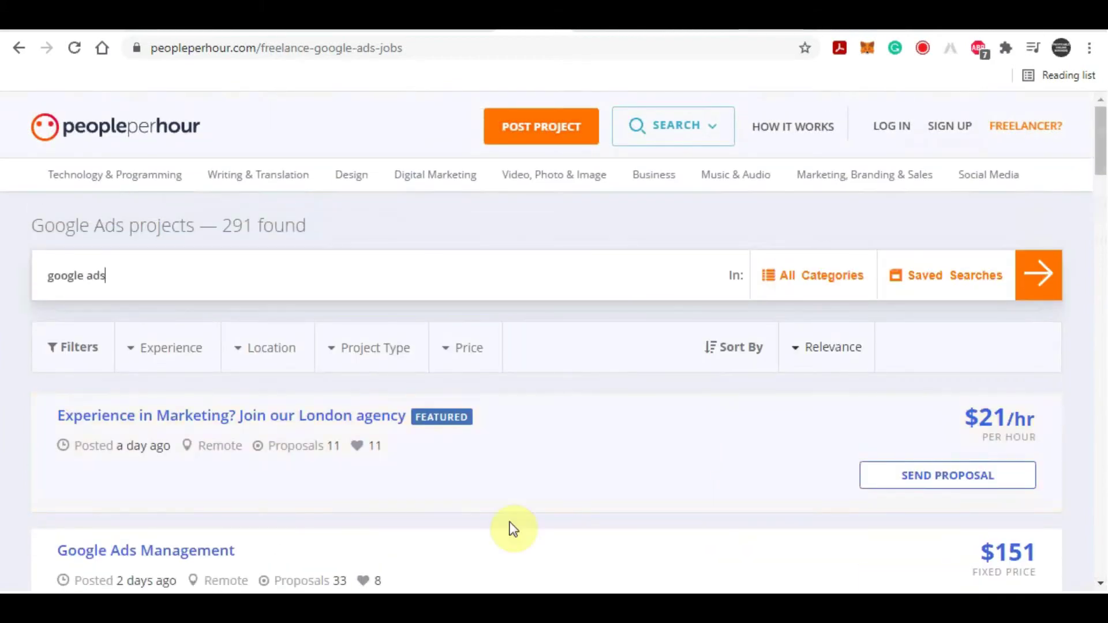
scroll(611, 406, "down", 1)
scroll(614, 394, "up", 1)
key("ctrl+Tab")
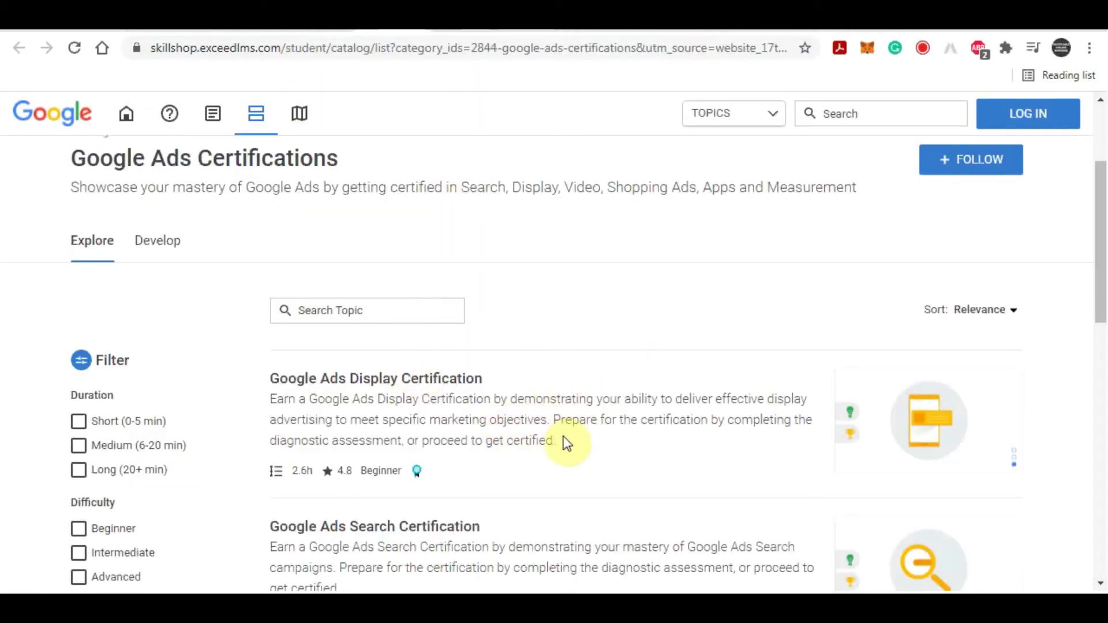
scroll(584, 392, "down", 1)
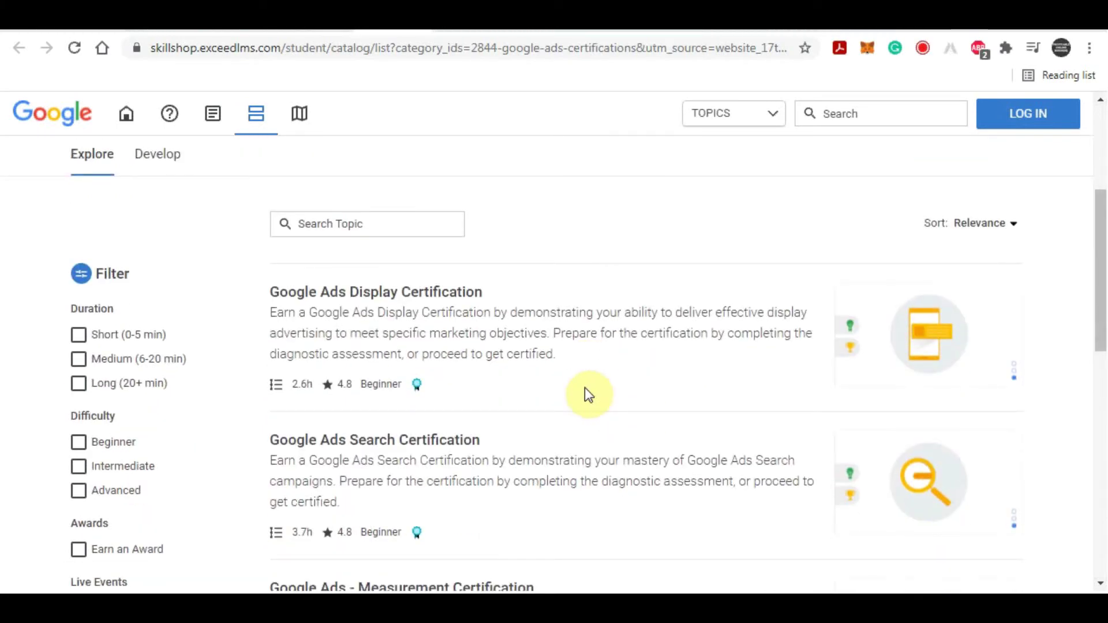
scroll(606, 381, "up", 3)
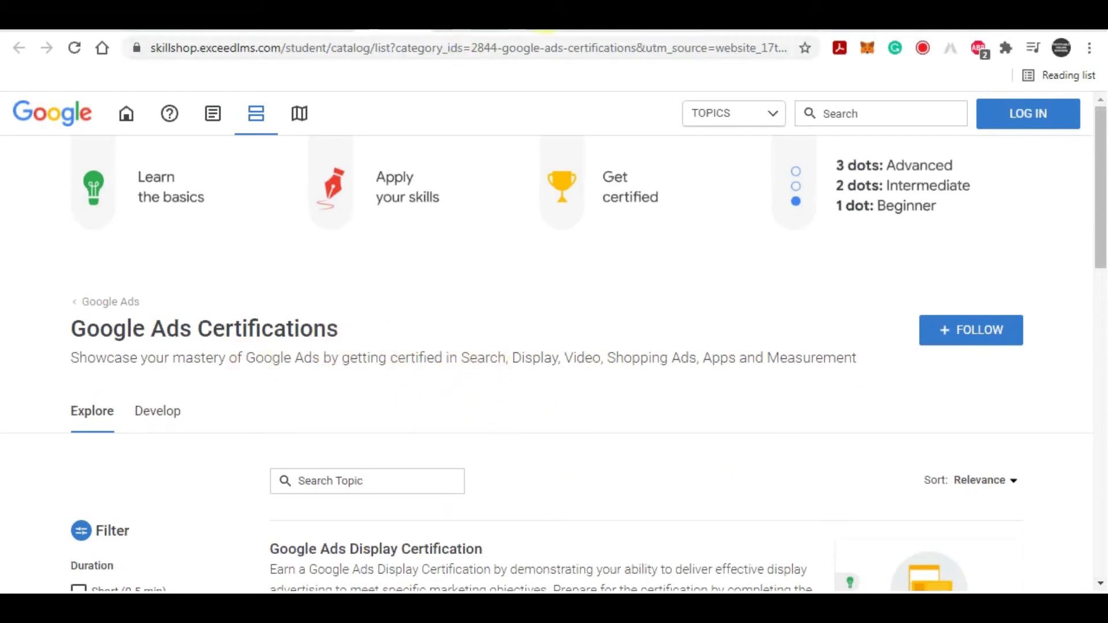
left_click(467, 43)
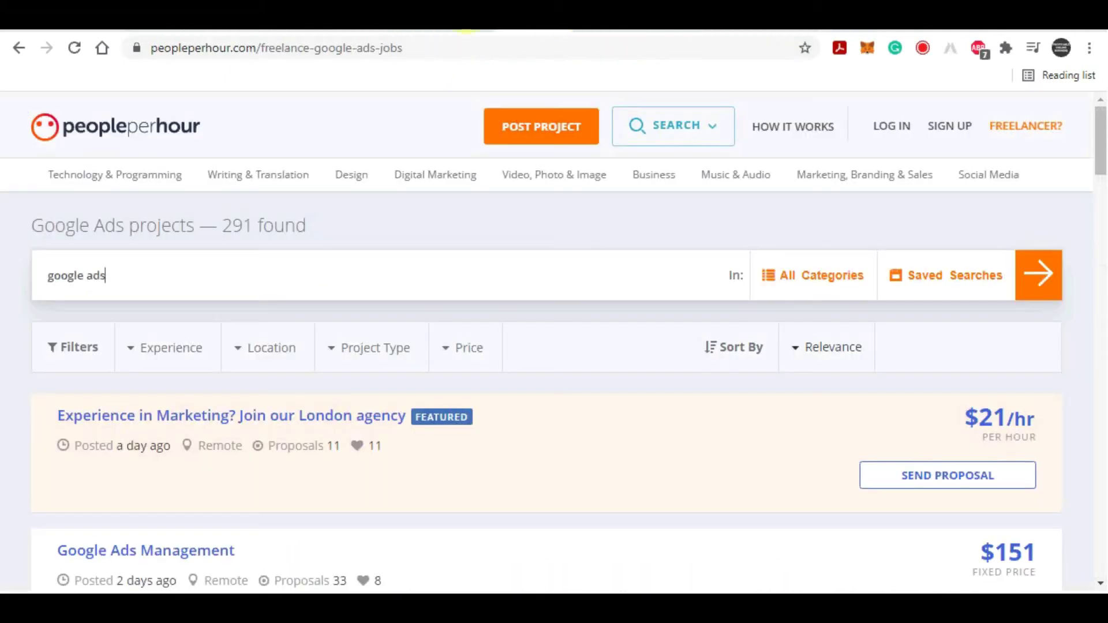
left_click(511, 38)
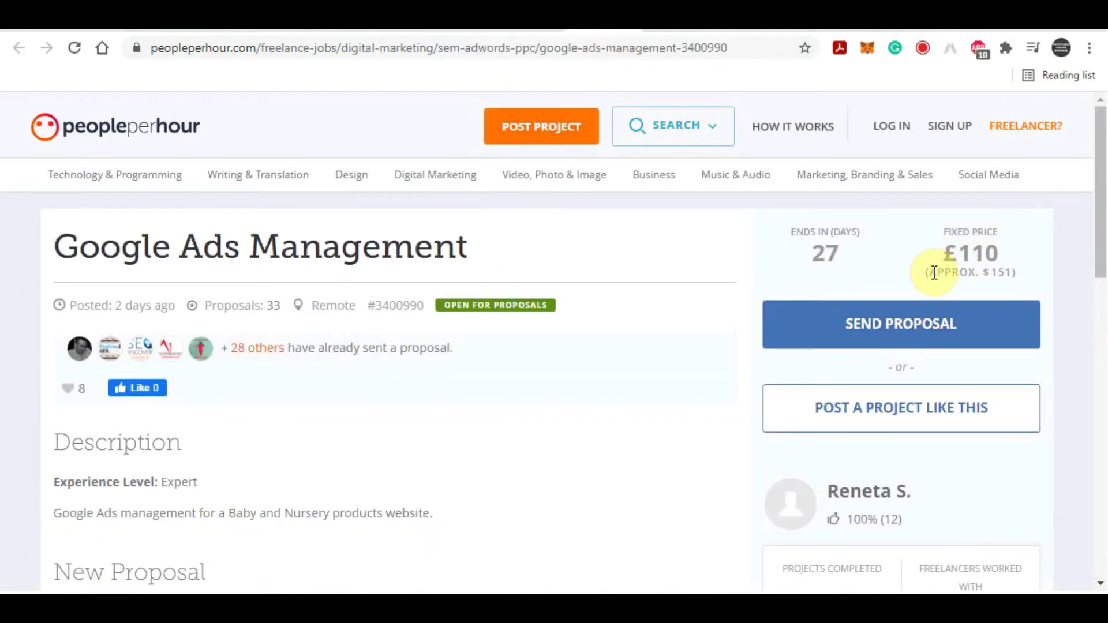
left_click_drag(927, 272, 1002, 275)
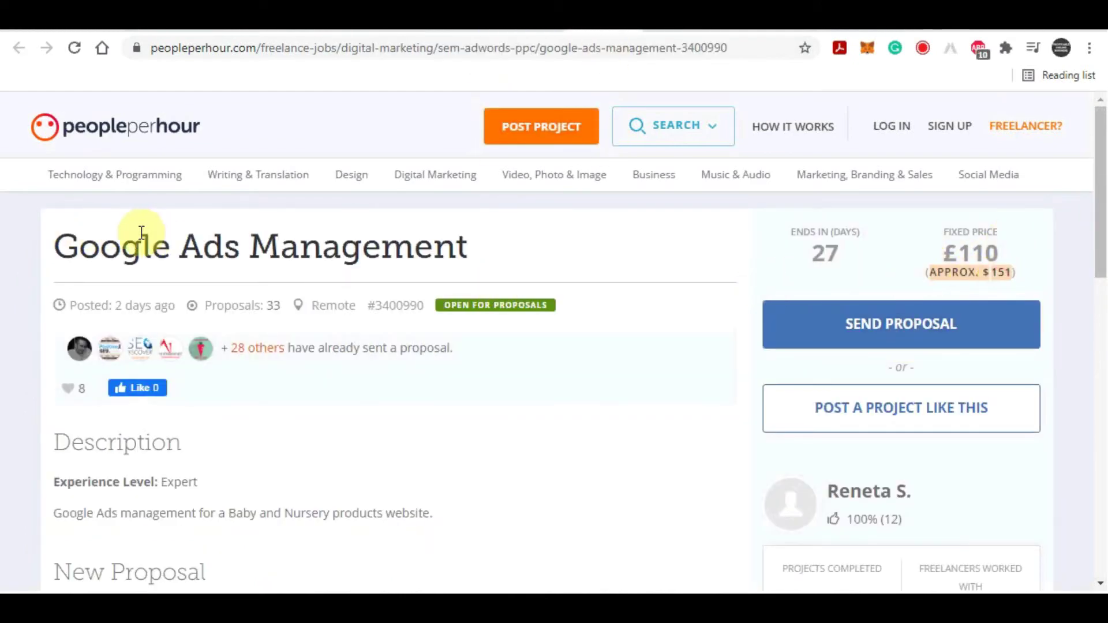
left_click_drag(54, 246, 468, 246)
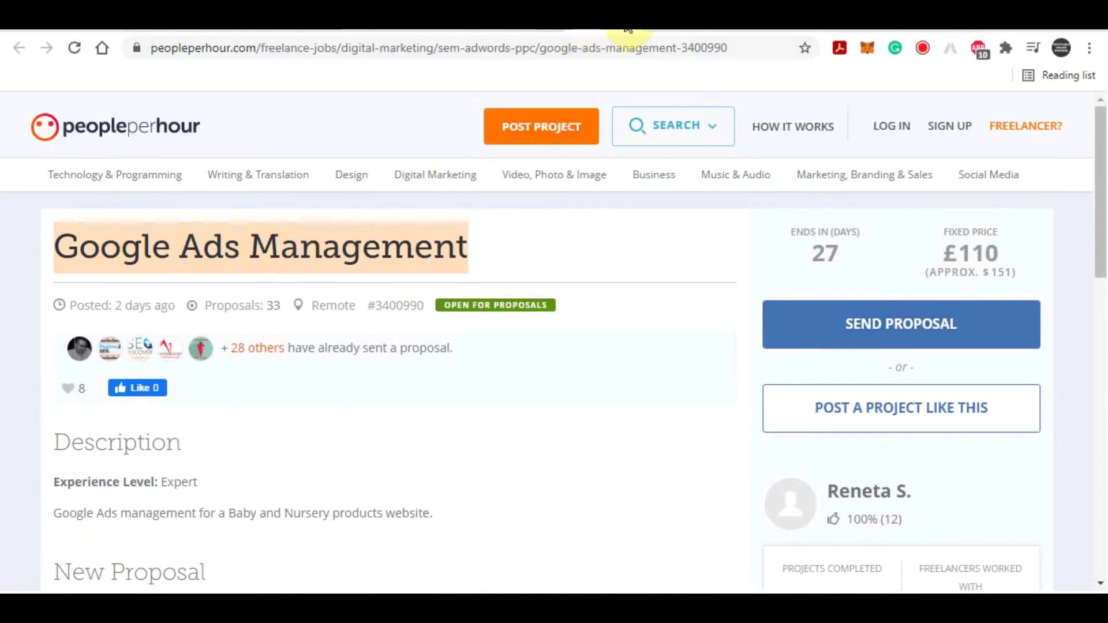
left_click(667, 39)
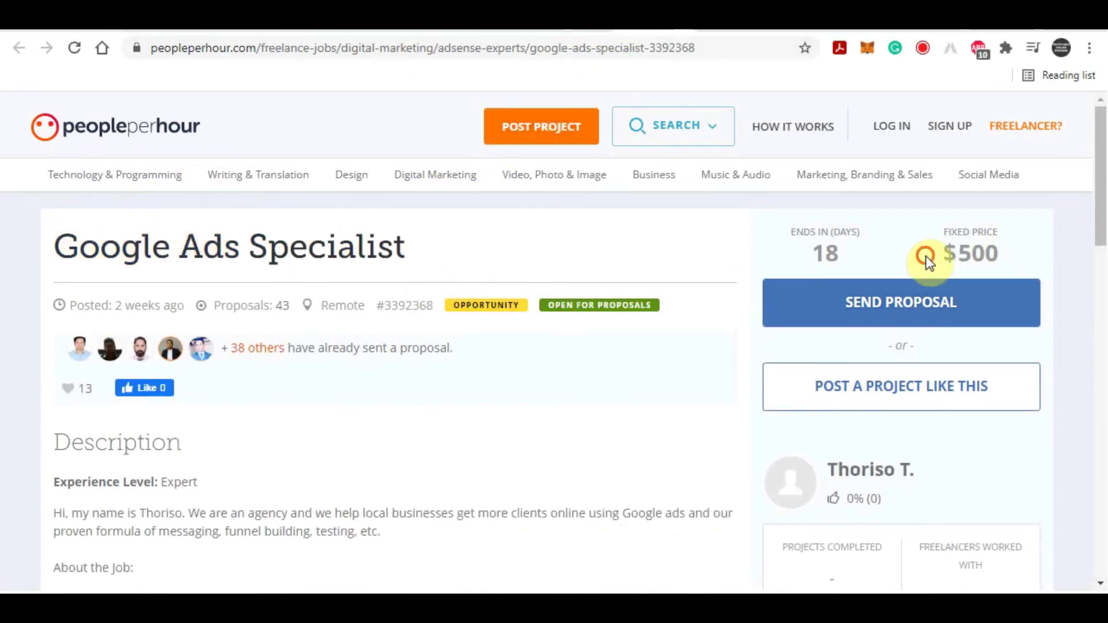
left_click_drag(926, 255, 1009, 256)
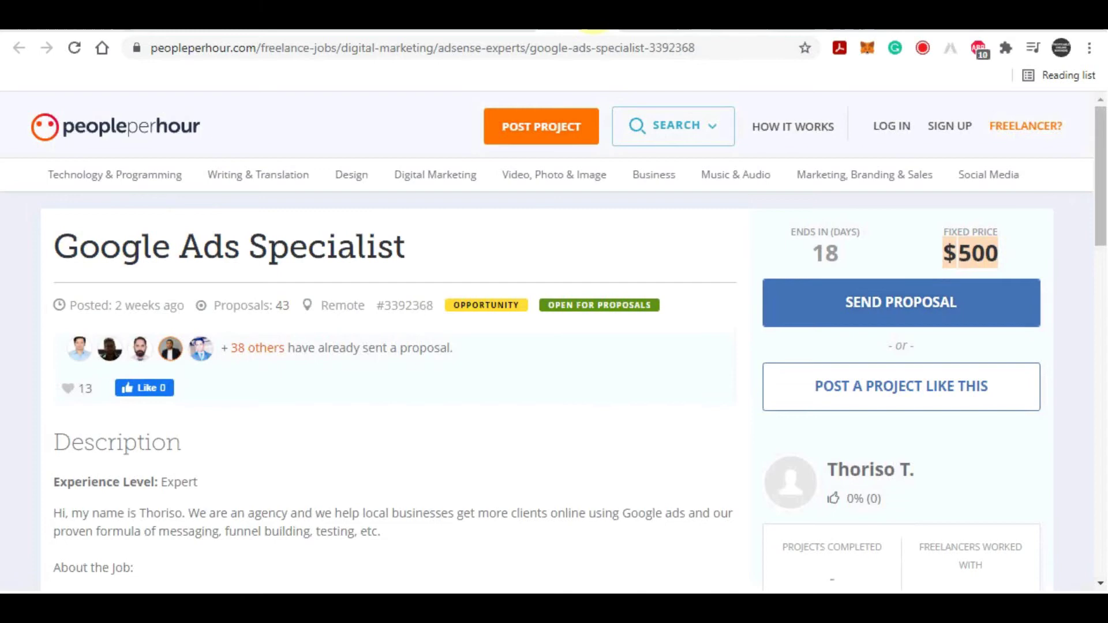
left_click(598, 38)
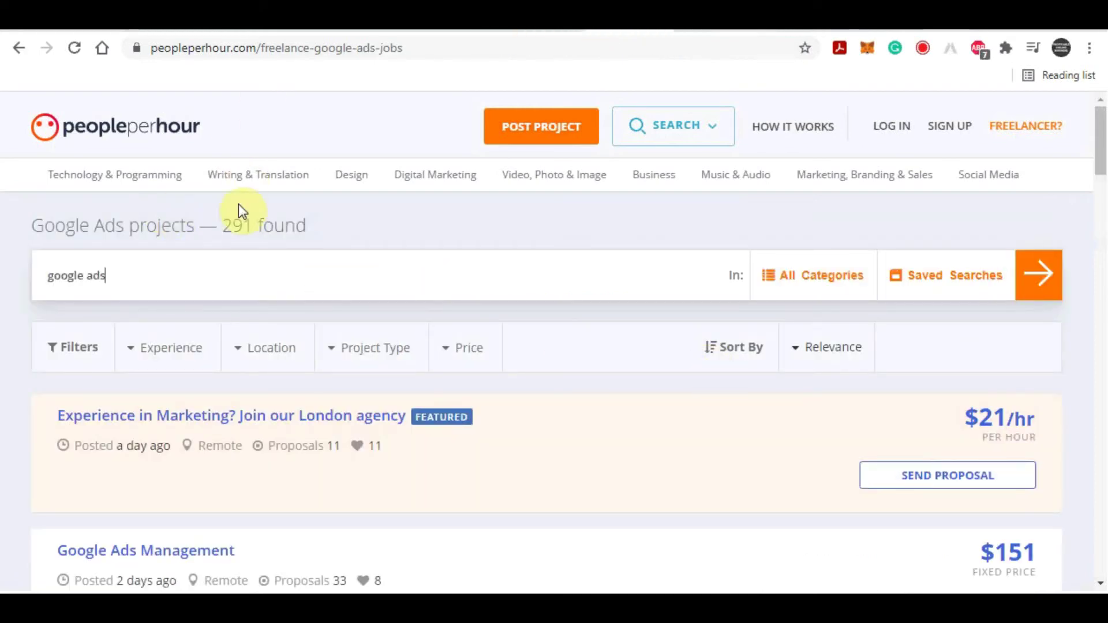
Step: Highlight the 291 projects found, glance at Skillshop, then bring up Freelancer.com
left_click_drag(324, 223, 32, 226)
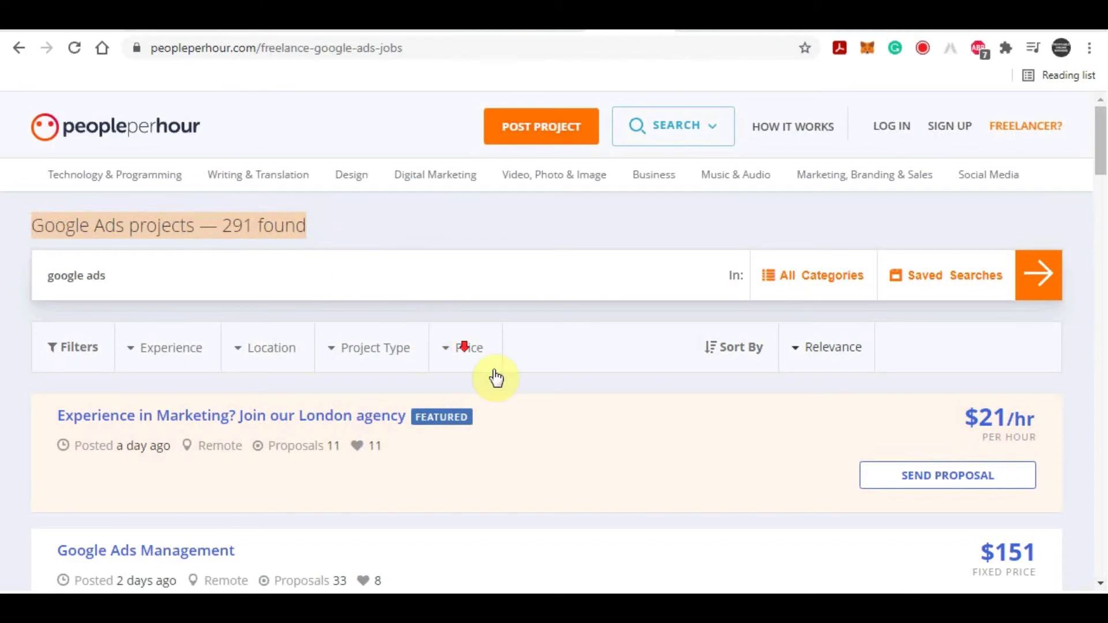
scroll(498, 380, "down", 4)
scroll(742, 503, "down", 4)
scroll(805, 458, "down", 4)
scroll(805, 459, "down", 4)
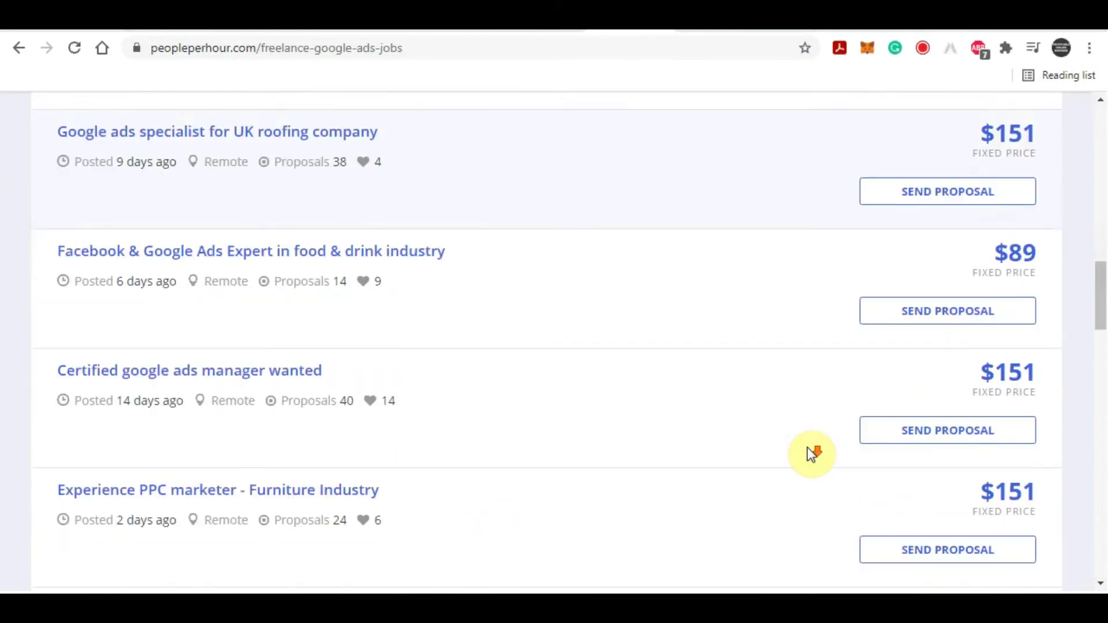
scroll(810, 450, "down", 3)
scroll(810, 443, "down", 4)
scroll(812, 415, "down", 3)
scroll(812, 415, "down", 3)
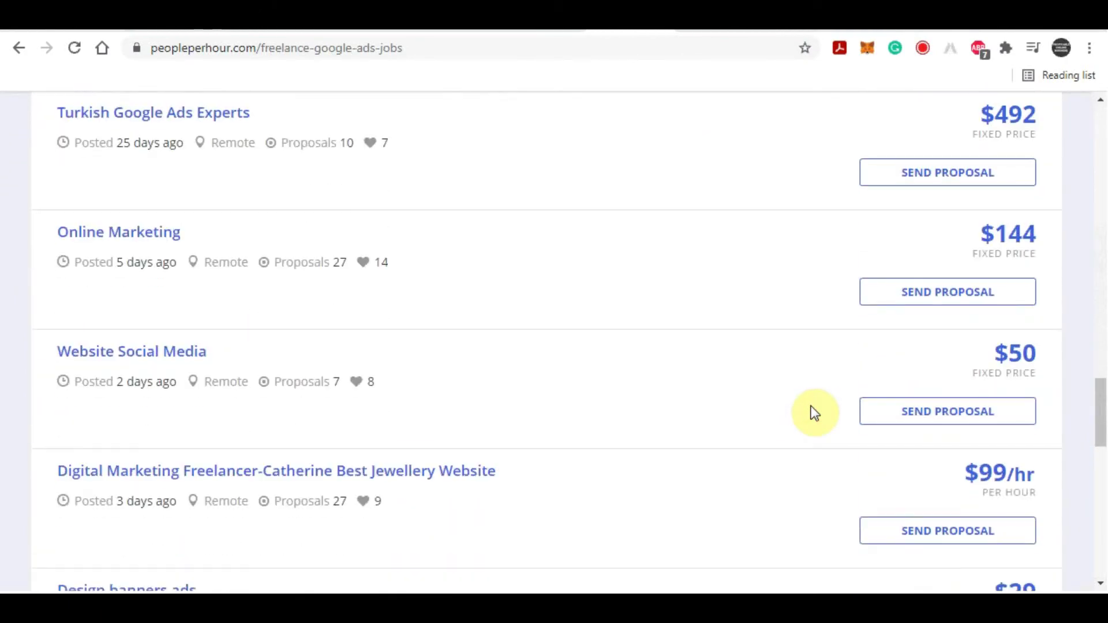
scroll(814, 411, "down", 3)
scroll(813, 411, "down", 4)
scroll(815, 403, "down", 2)
scroll(816, 403, "down", 4)
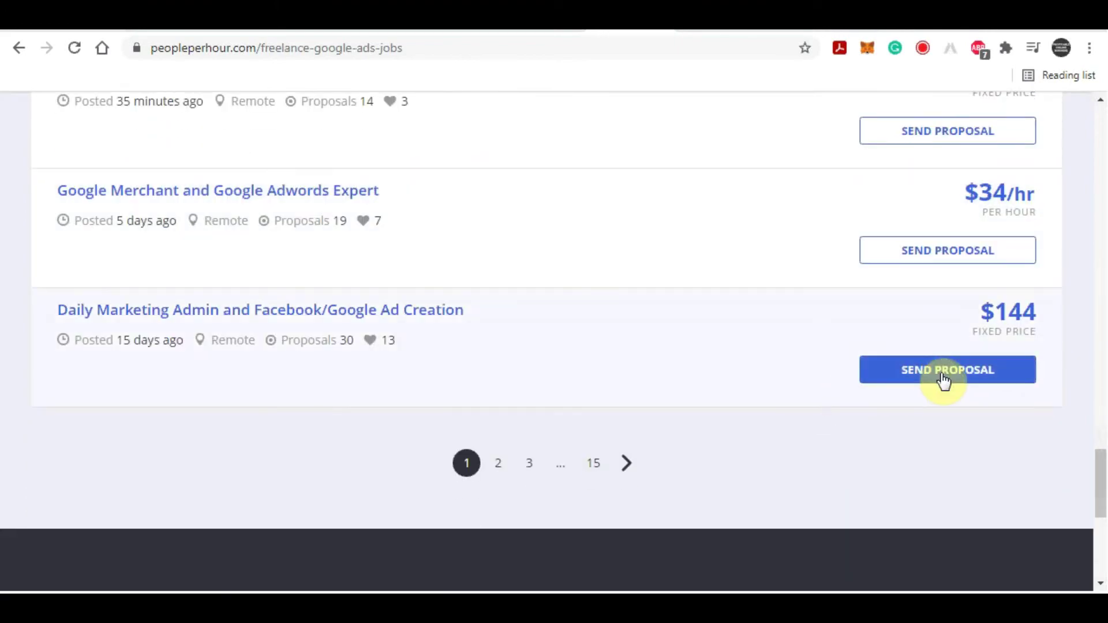
left_click_drag(1099, 520, 1099, 187)
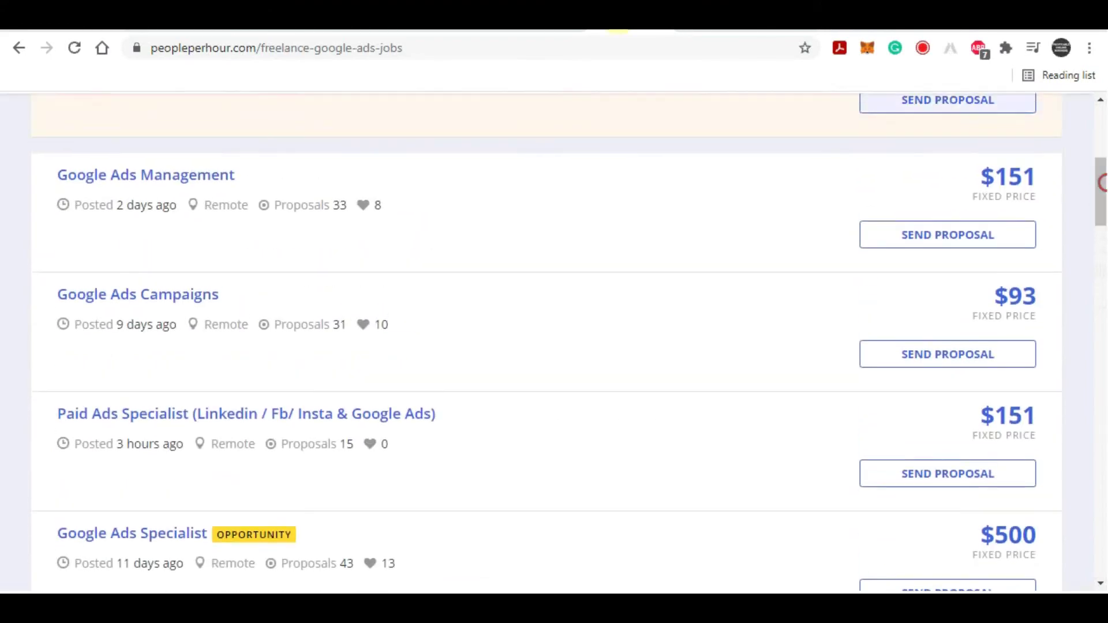
key("ctrl+Tab")
scroll(468, 315, "down", 5)
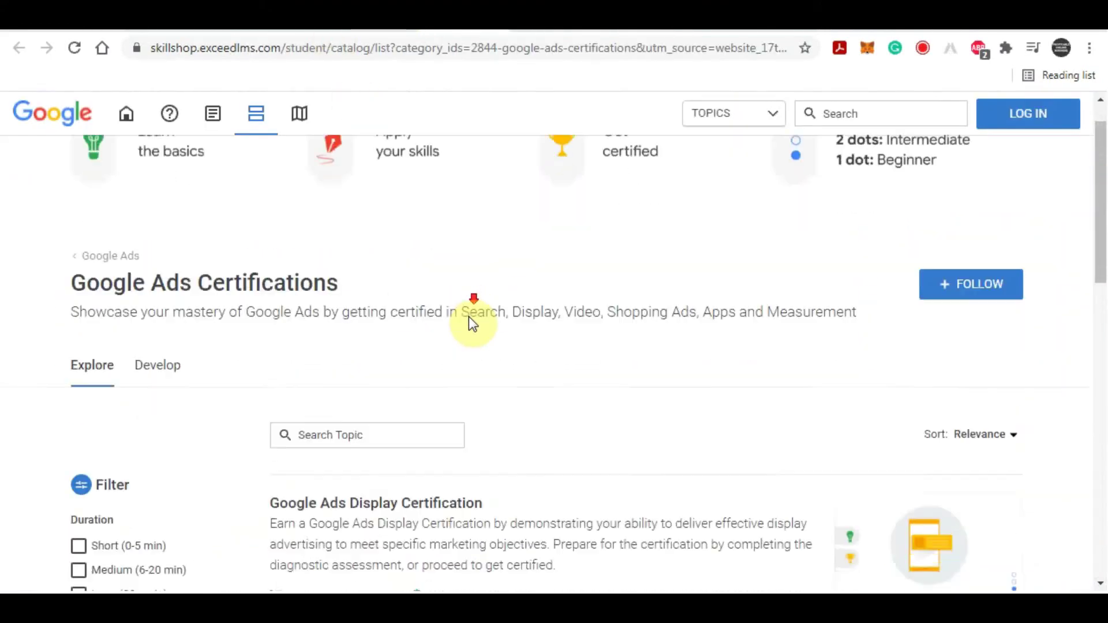
scroll(496, 339, "down", 5)
scroll(515, 344, "down", 5)
scroll(515, 344, "down", 2)
scroll(516, 344, "up", 10)
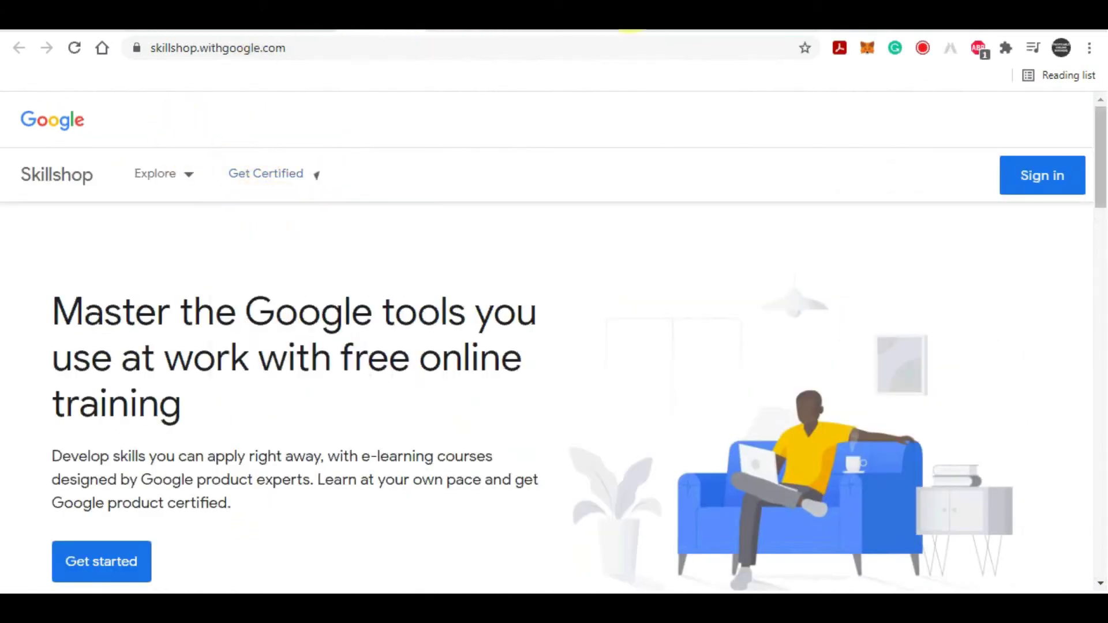
key("ctrl+Tab")
scroll(558, 318, "up", 5)
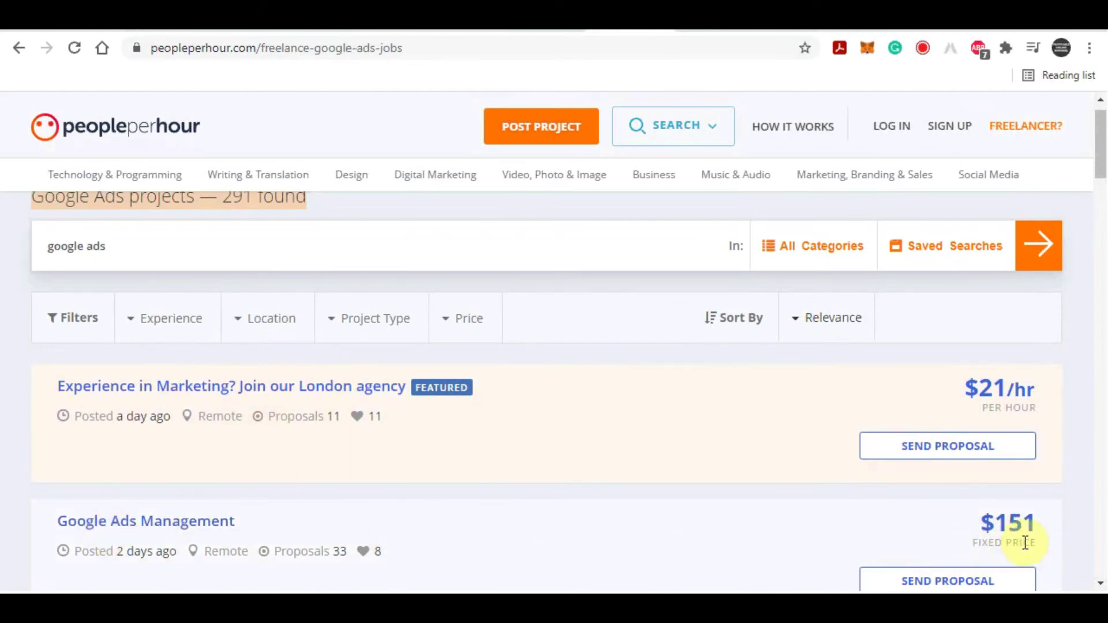
scroll(749, 404, "up", 1)
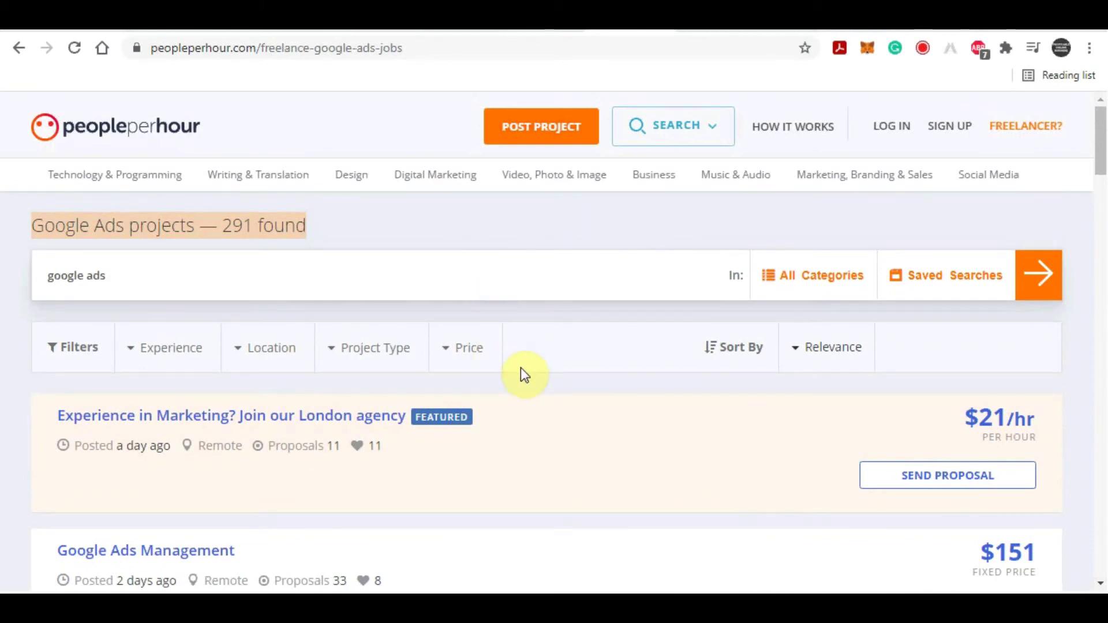
left_click(699, 35)
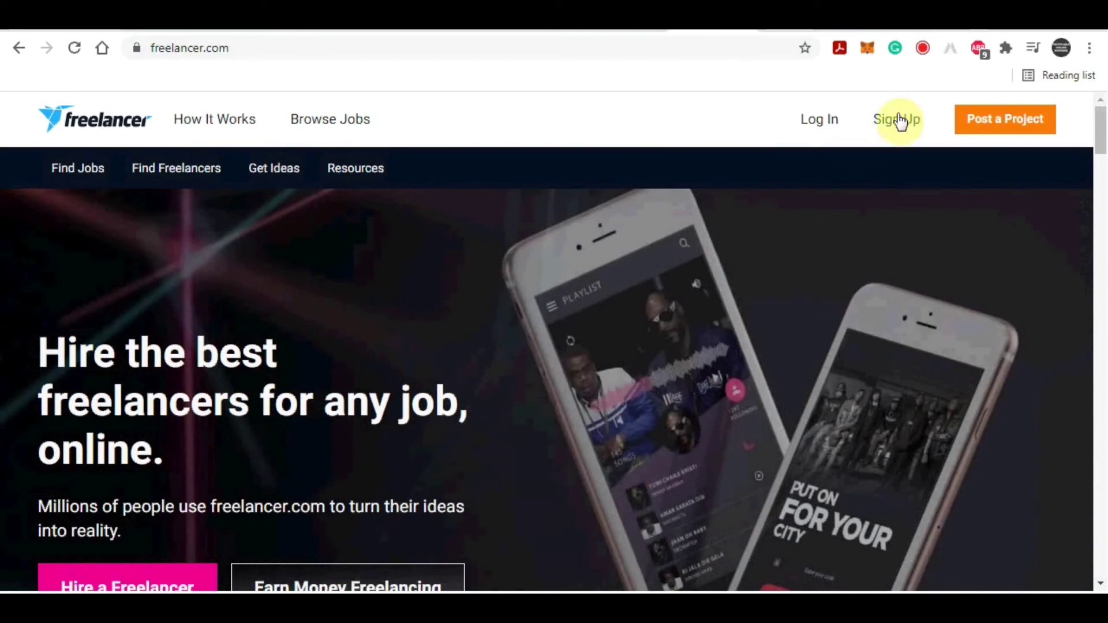
Step: Search Freelancer.com jobs for 'google ads' and compare with Skillshop's Google Ads Display Certification
left_click(336, 119)
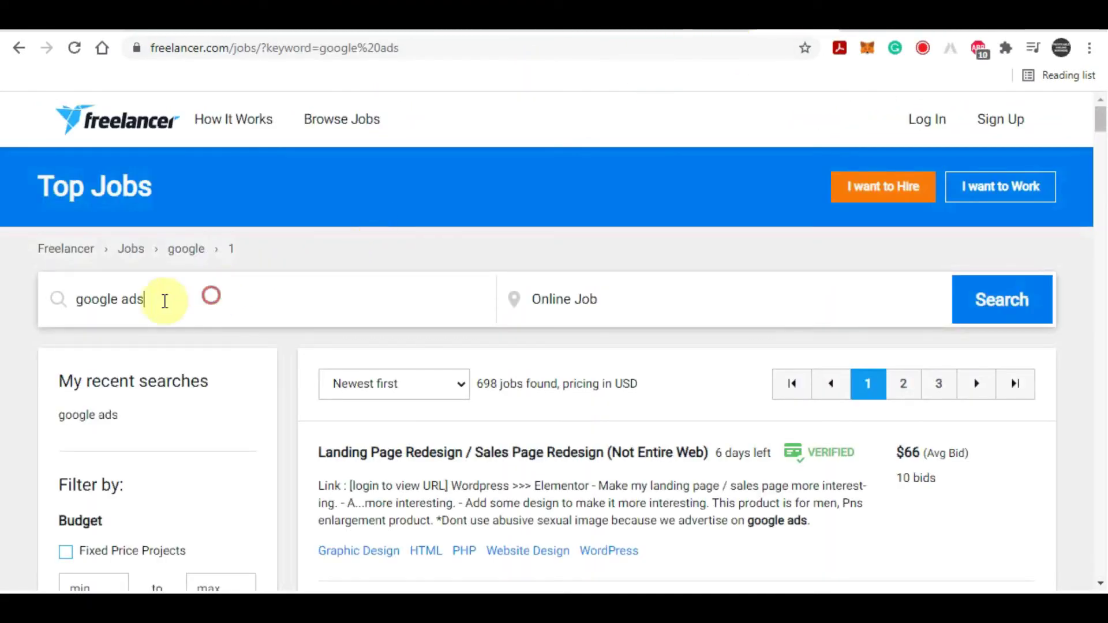
left_click_drag(164, 299, 45, 301)
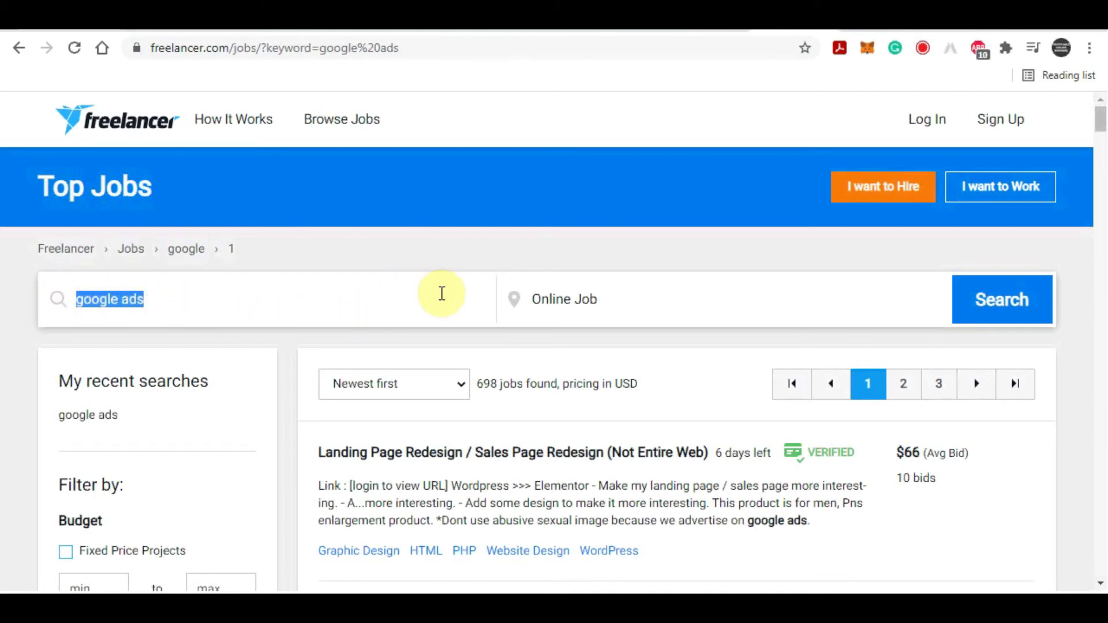
left_click(494, 13)
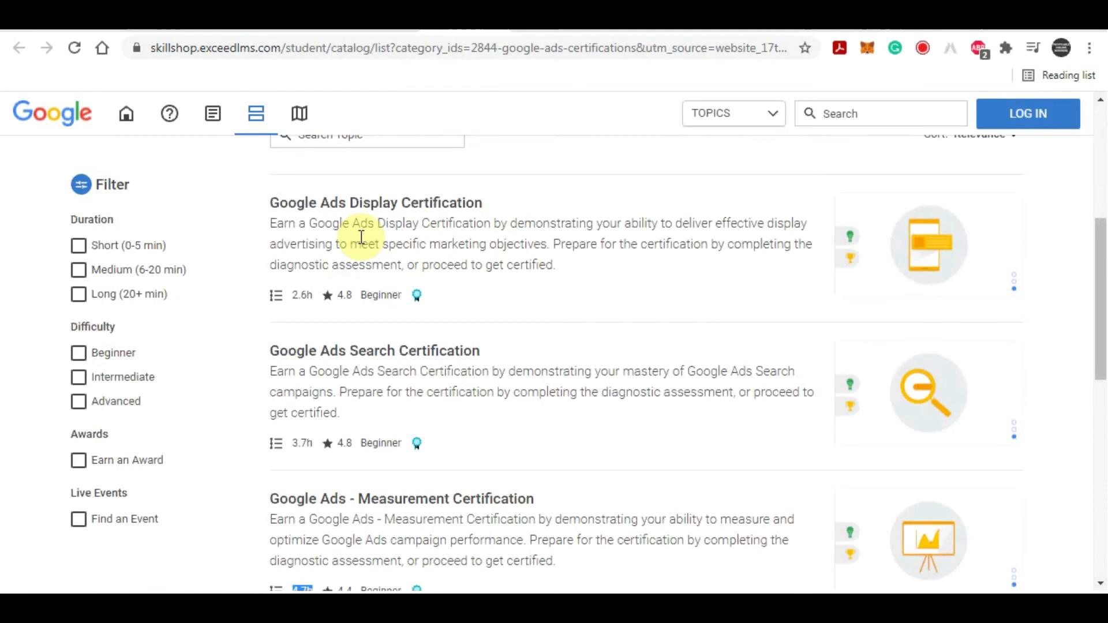
left_click_drag(268, 355, 512, 369)
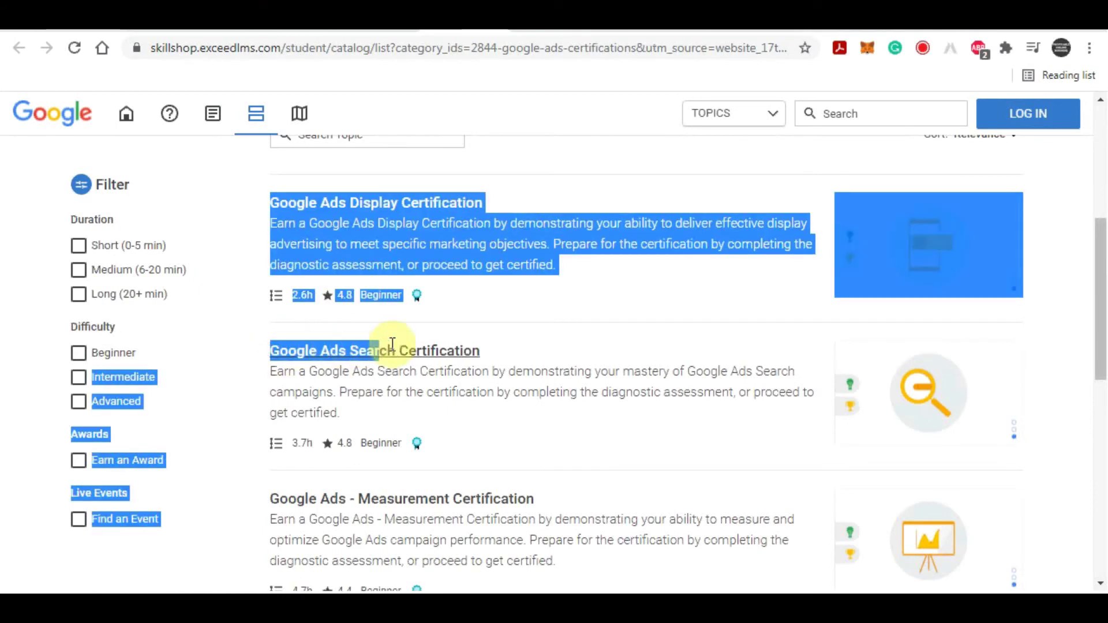
key("ctrl+Tab")
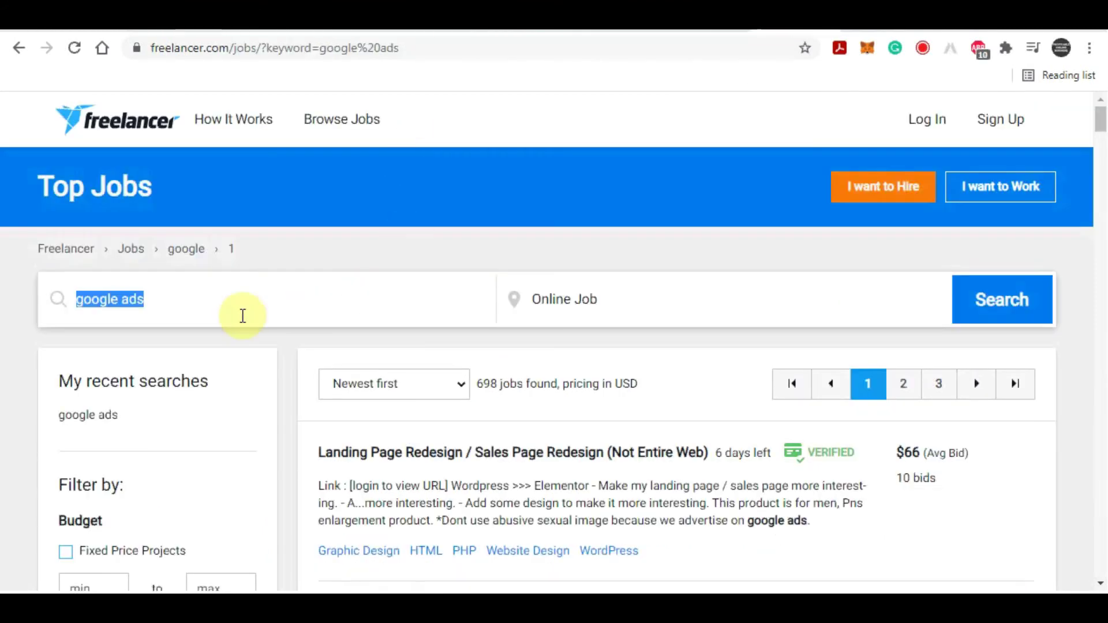
Step: Highlight the 'google ads' search term and the 698 jobs found count
left_click(218, 302)
double_click(134, 299)
left_click_drag(135, 299, 64, 299)
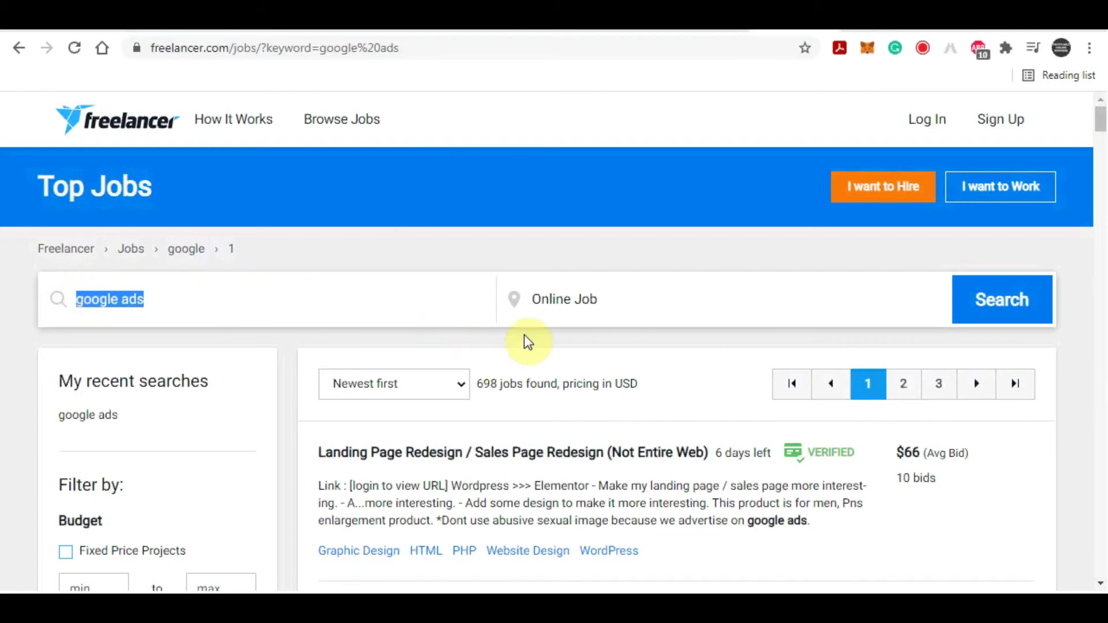
scroll(710, 286, "down", 1)
scroll(800, 359, "down", 2)
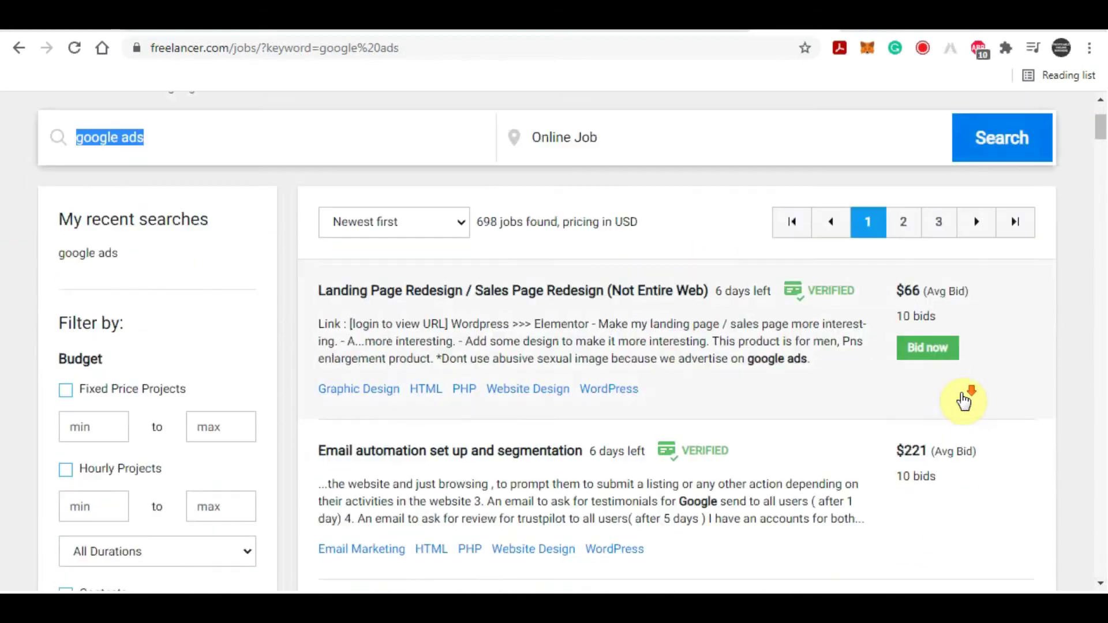
scroll(964, 390, "down", 2)
scroll(902, 272, "down", 1)
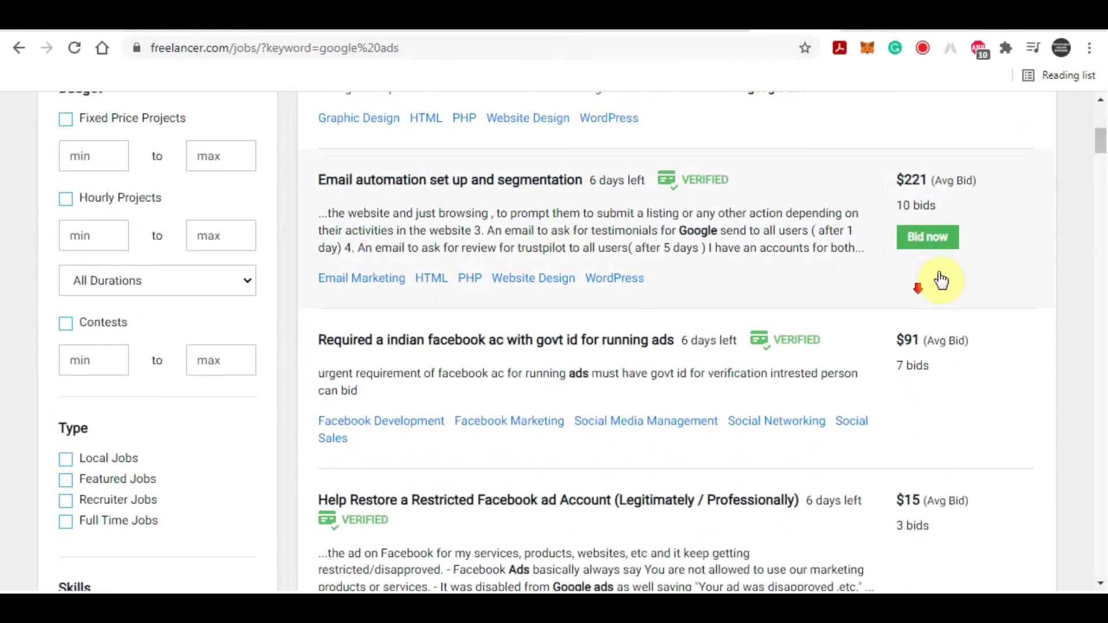
scroll(935, 347, "down", 1)
scroll(963, 374, "down", 3)
scroll(963, 374, "down", 2)
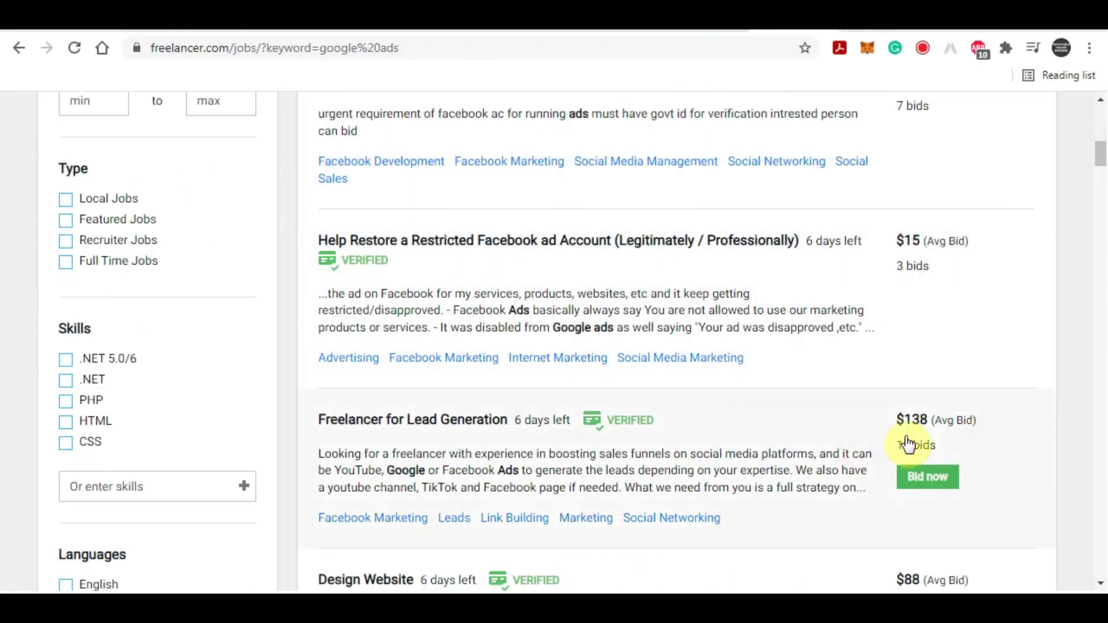
scroll(935, 406, "down", 2)
scroll(943, 398, "down", 2)
scroll(900, 433, "down", 1)
scroll(900, 436, "down", 1)
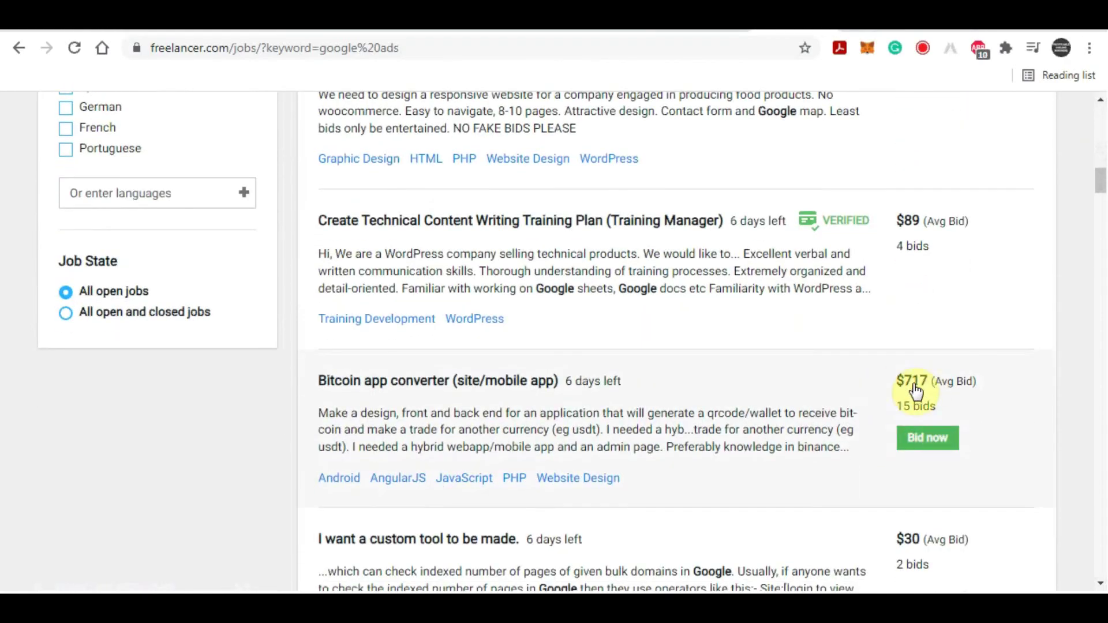
scroll(900, 416, "up", 2)
scroll(866, 424, "up", 2)
scroll(852, 432, "up", 2)
scroll(852, 431, "up", 3)
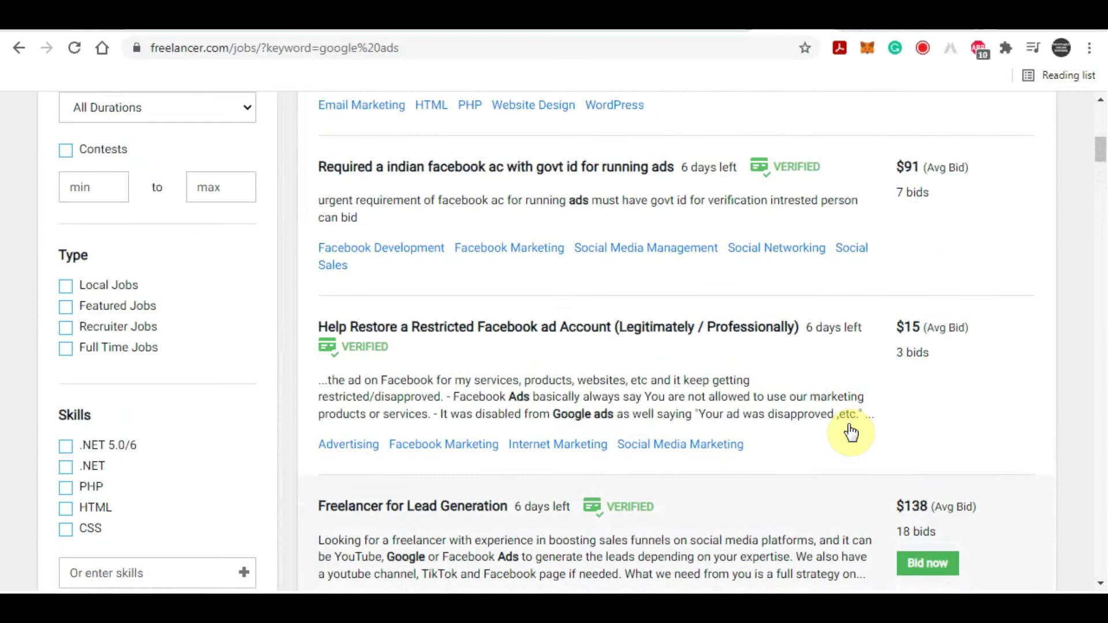
scroll(852, 431, "up", 3)
scroll(866, 433, "up", 4)
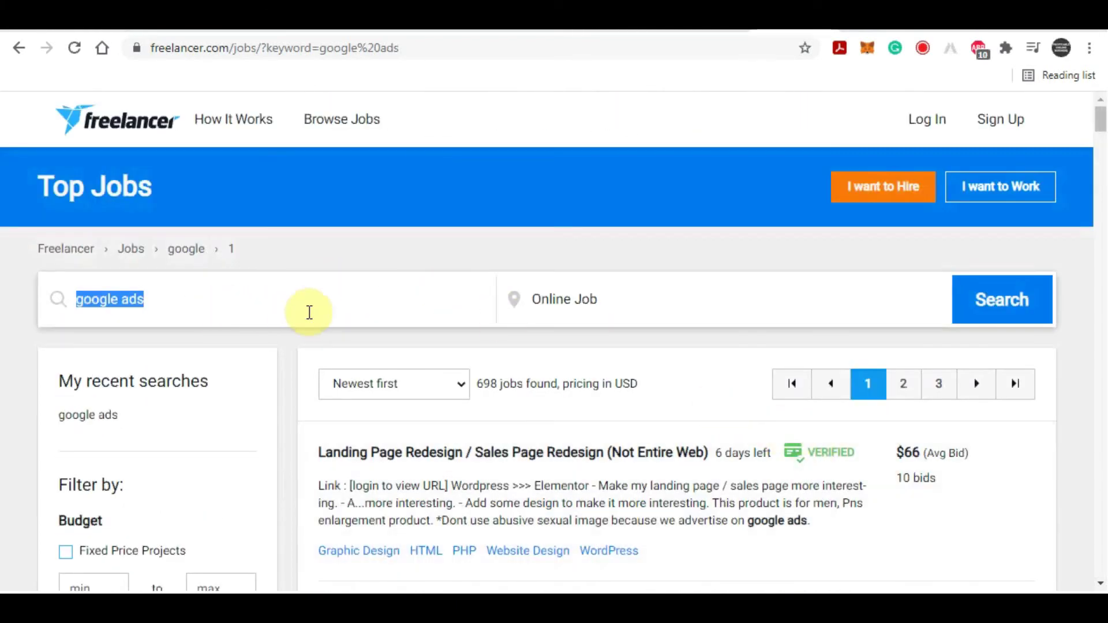
left_click_drag(478, 383, 641, 389)
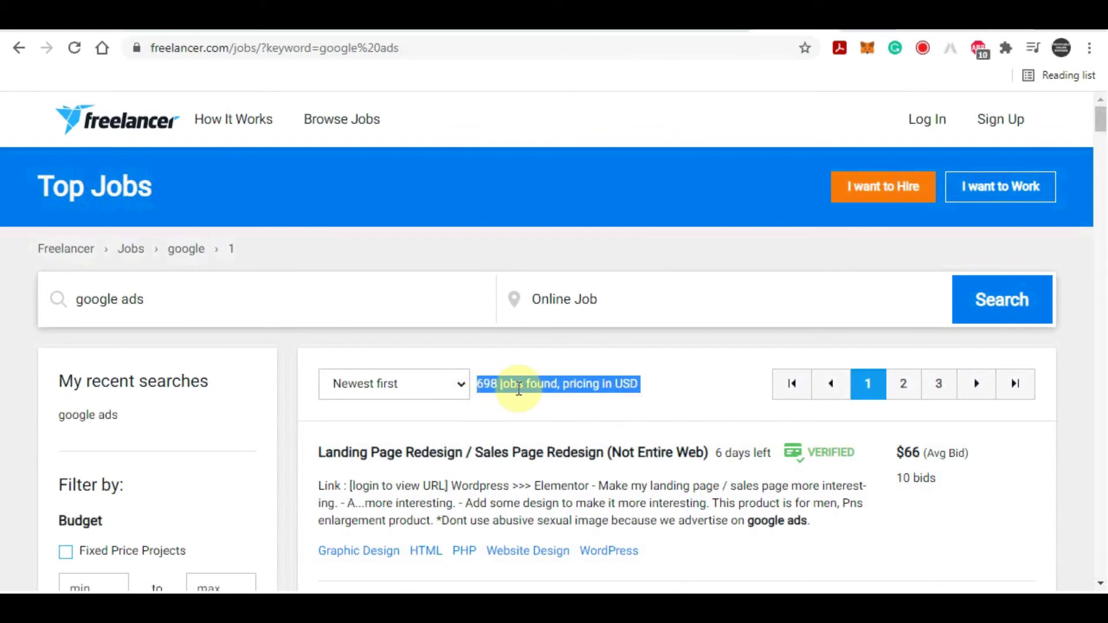
left_click(649, 17)
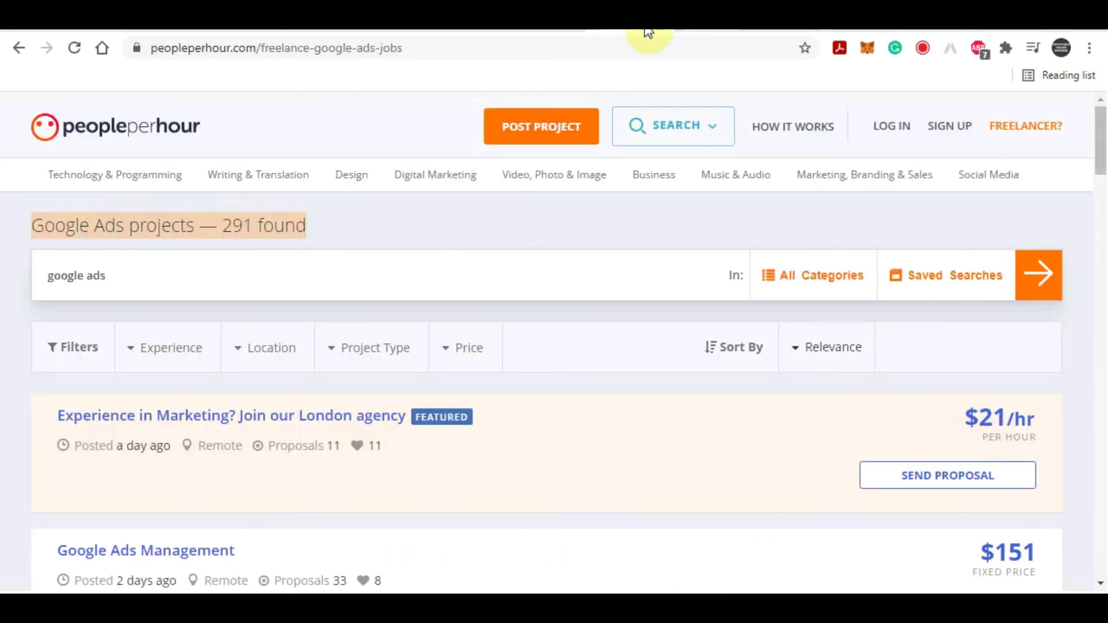
left_click(779, 15)
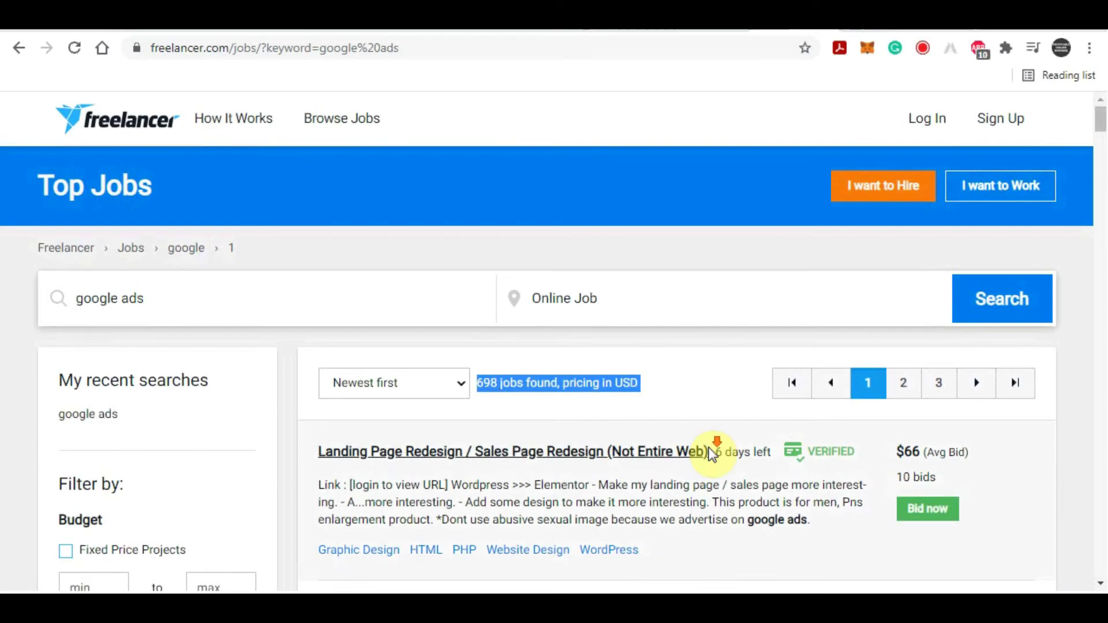
scroll(710, 390, "down", 5)
scroll(800, 405, "down", 2)
scroll(800, 405, "down", 2)
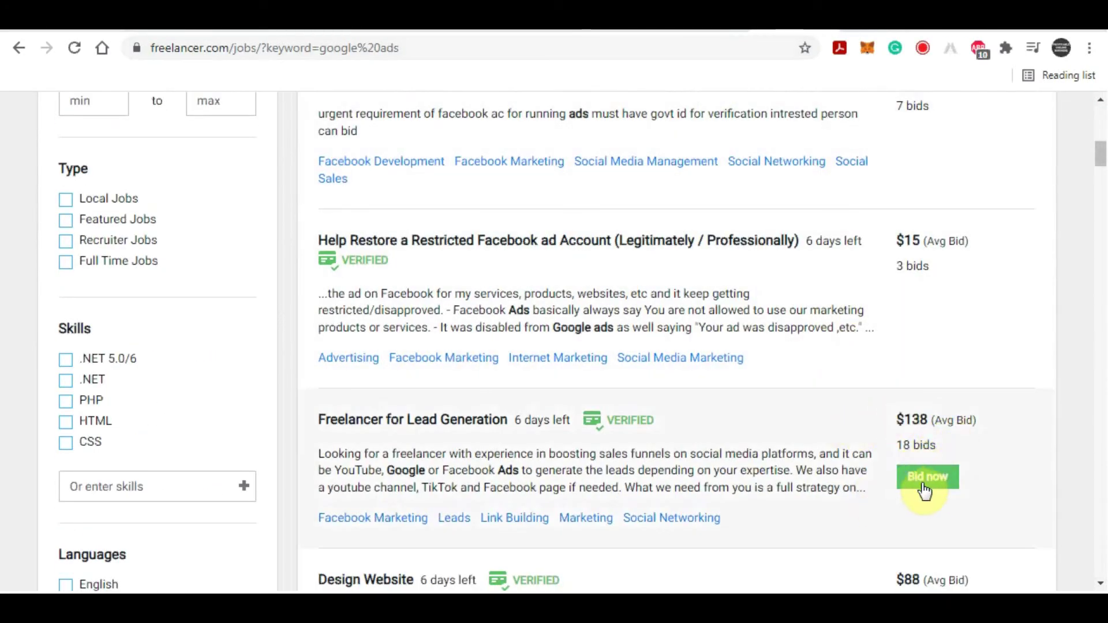
scroll(924, 487, "down", 2)
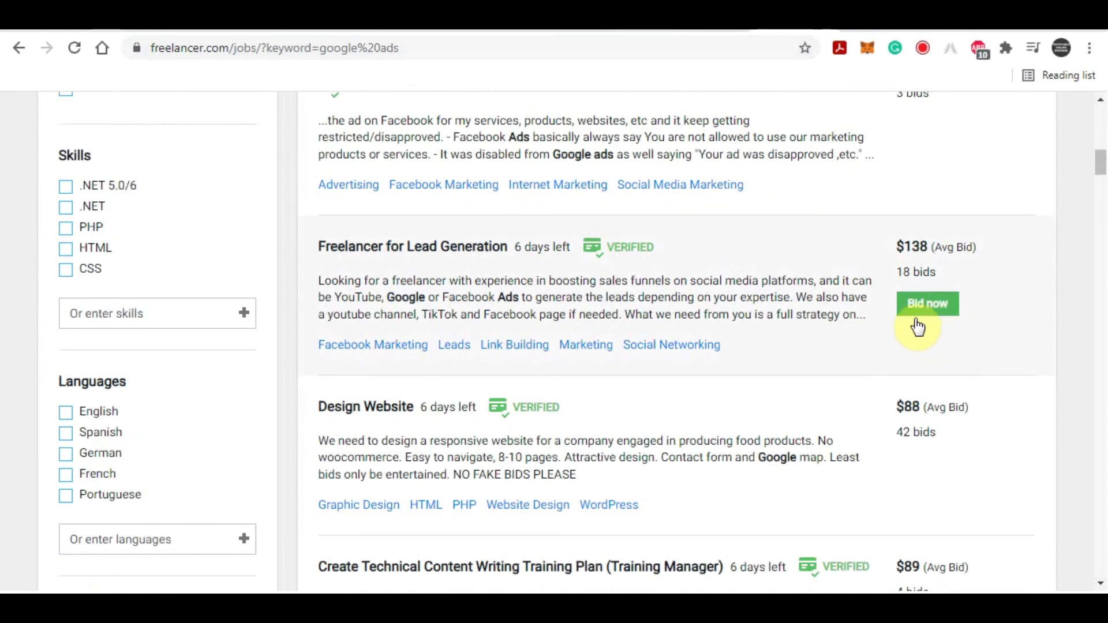
scroll(917, 324, "down", 2)
scroll(928, 357, "down", 2)
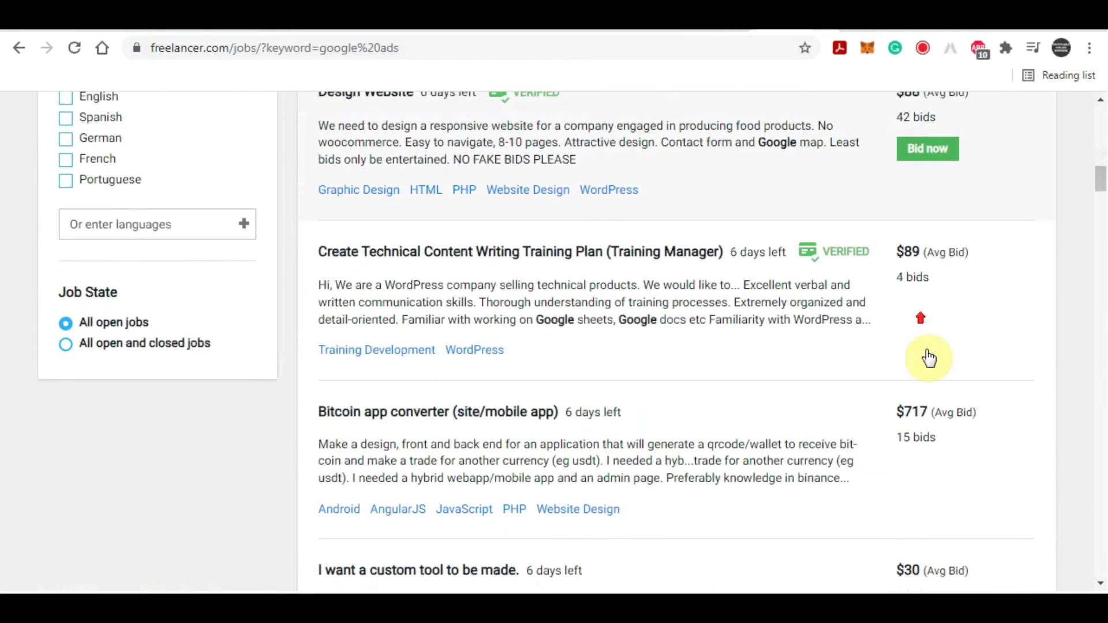
scroll(929, 357, "down", 2)
scroll(935, 433, "down", 2)
scroll(969, 421, "down", 1)
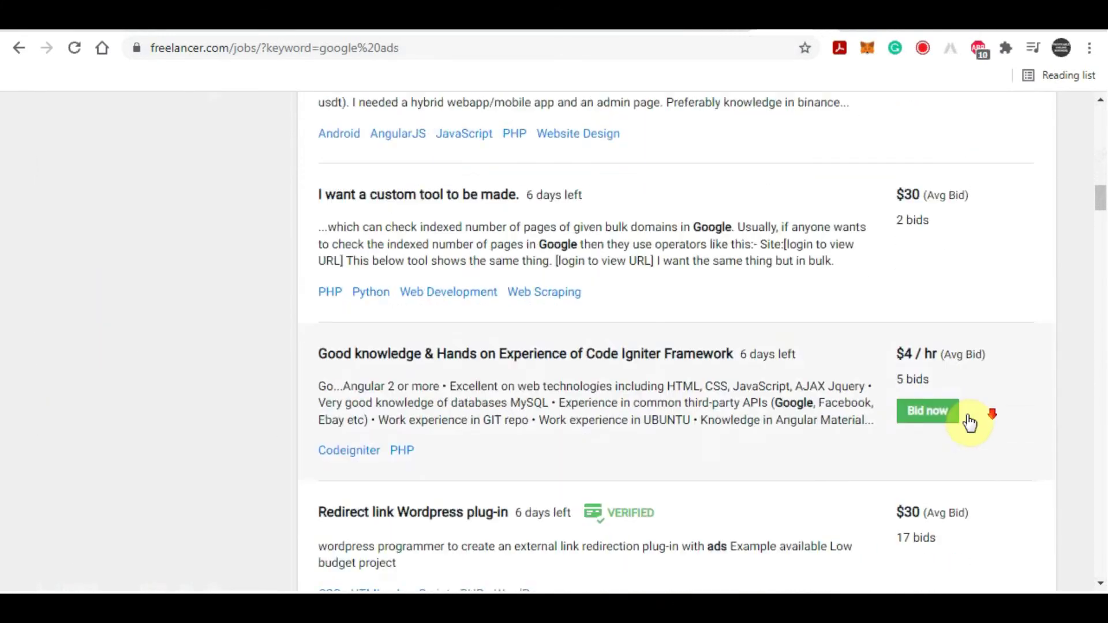
scroll(970, 420, "down", 1)
scroll(960, 420, "down", 3)
scroll(953, 406, "down", 1)
scroll(952, 398, "down", 2)
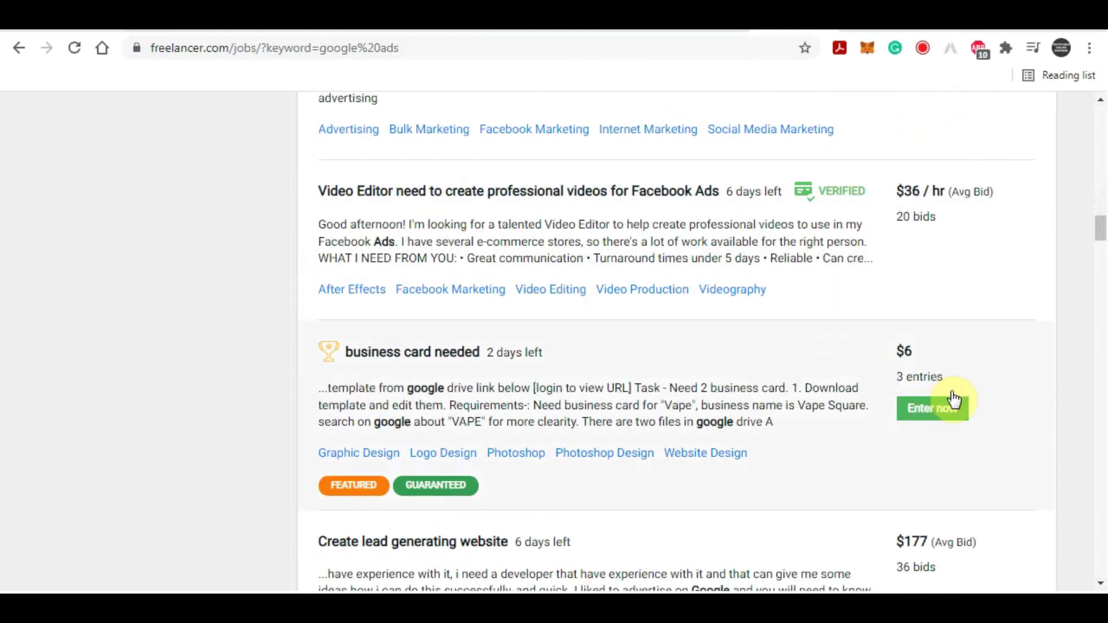
scroll(953, 399, "down", 3)
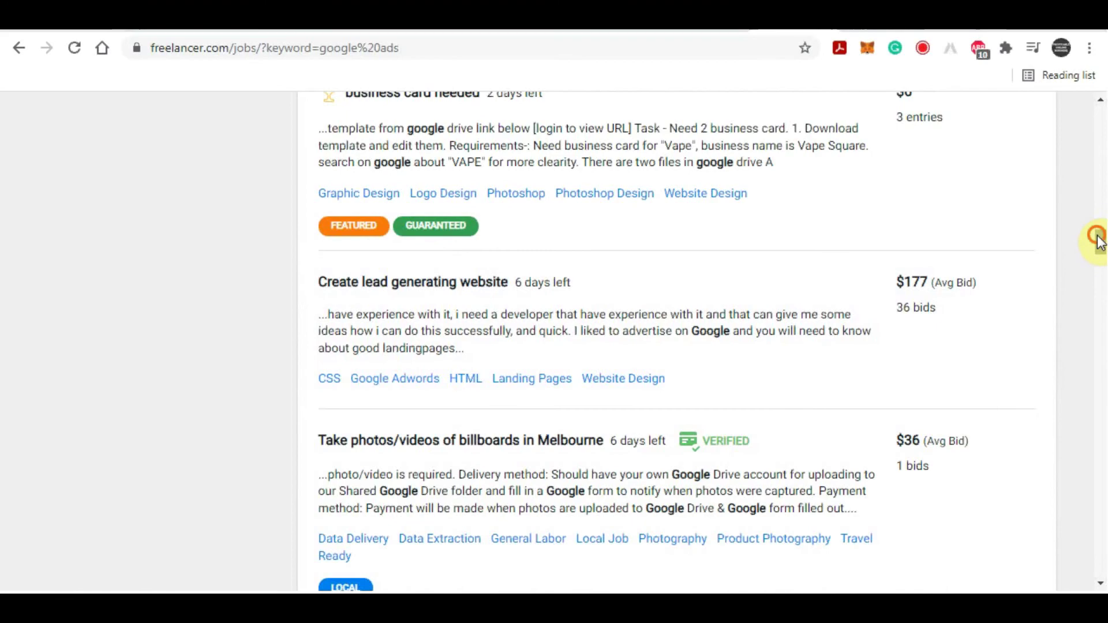
left_click_drag(1099, 241, 1099, 103)
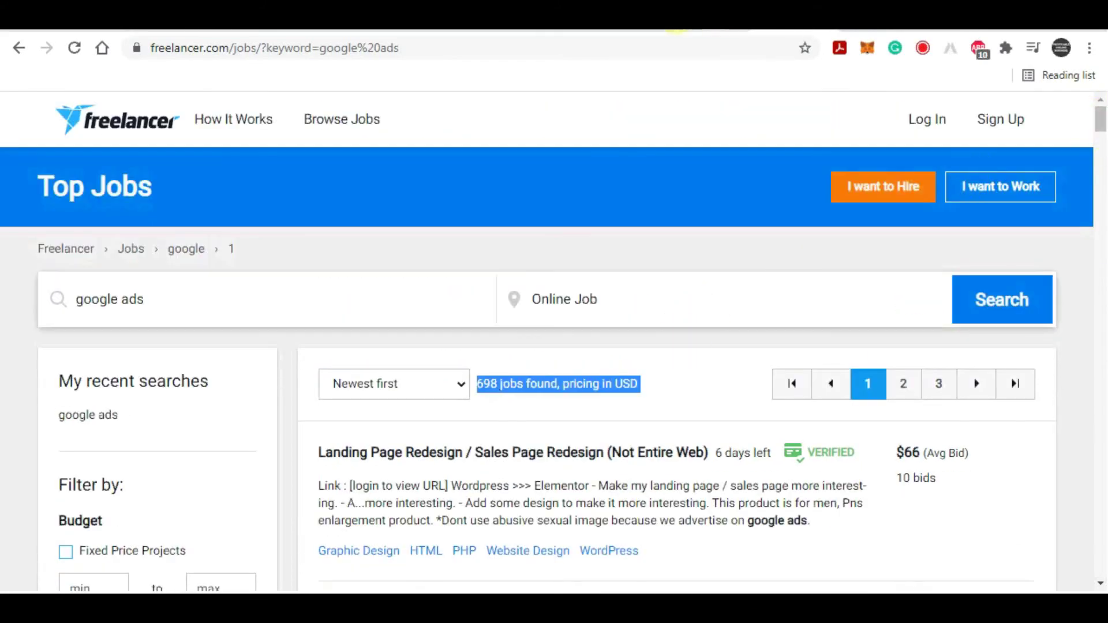
Step: Return to the PeoplePerHour Google Ads listings and choose to search offers instead of projects
key("ctrl+Tab")
scroll(662, 262, "down", 5)
scroll(663, 277, "down", 5)
scroll(733, 258, "down", 3)
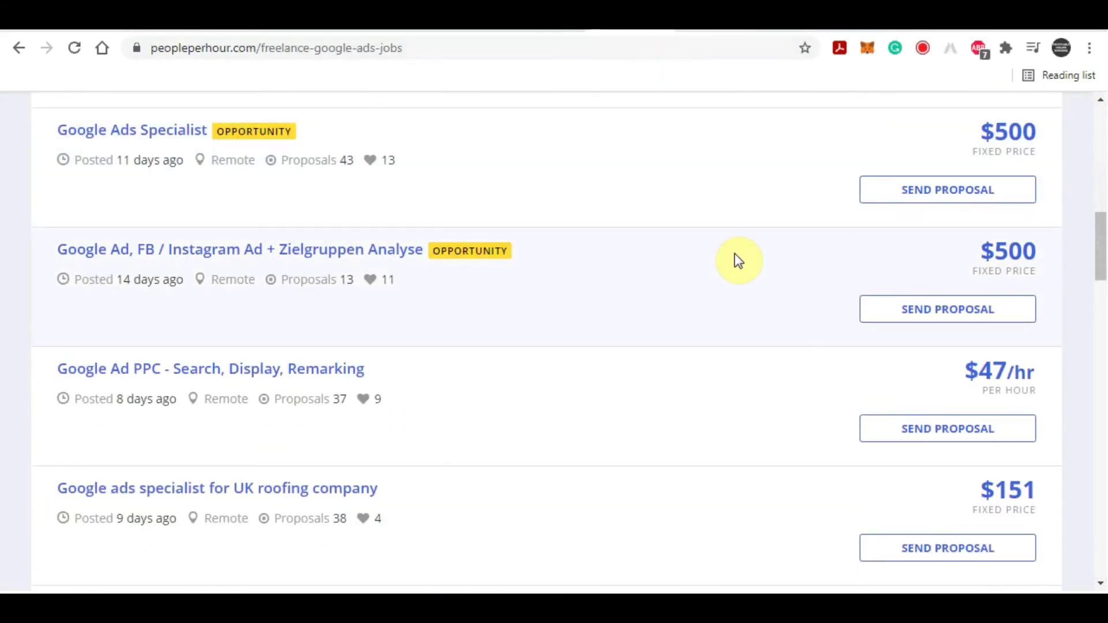
scroll(729, 292, "down", 1)
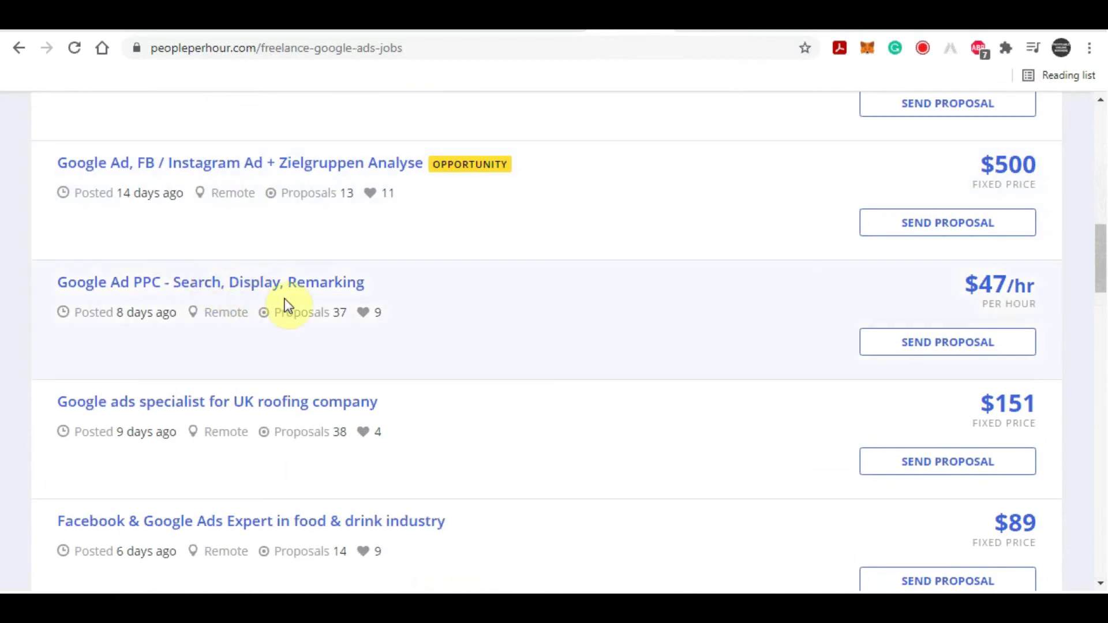
scroll(587, 287, "down", 2)
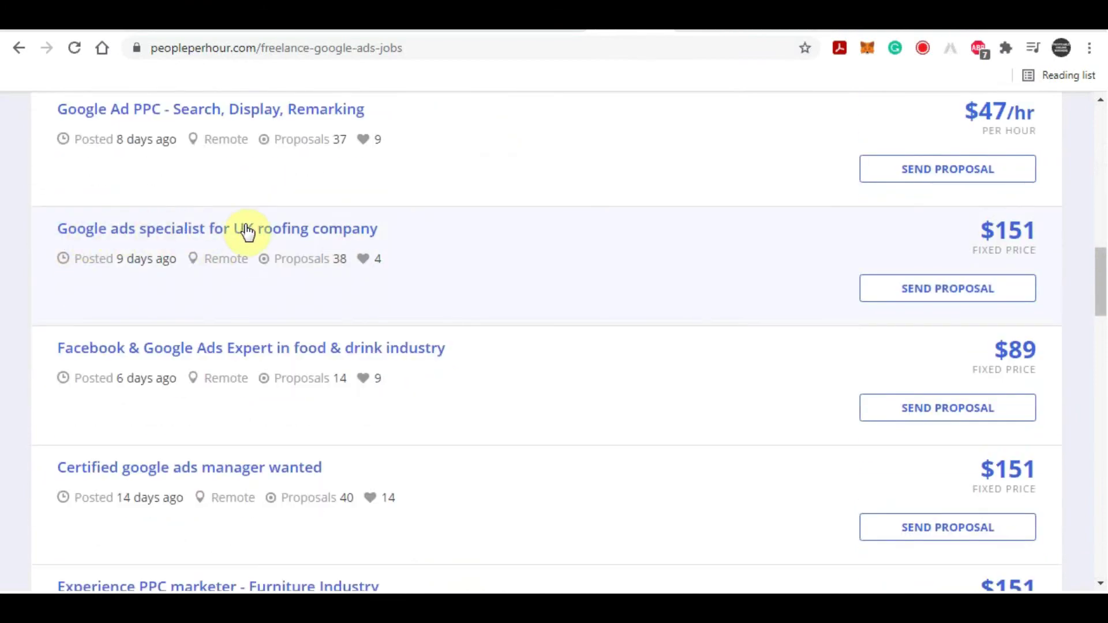
scroll(246, 231, "down", 3)
scroll(87, 238, "down", 1)
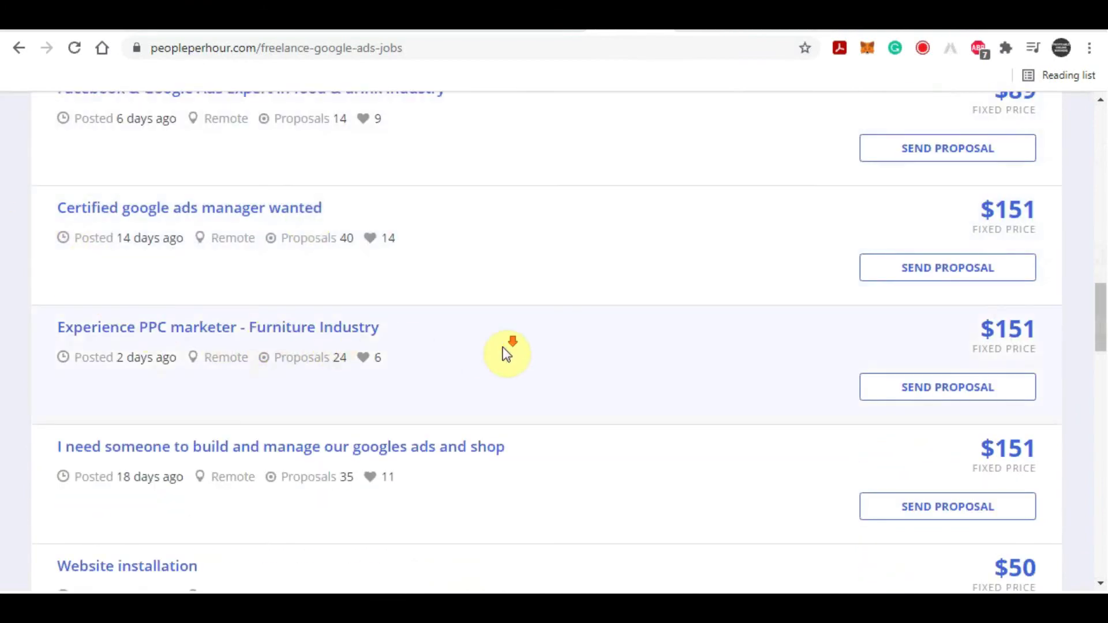
scroll(506, 351, "down", 3)
scroll(191, 424, "down", 3)
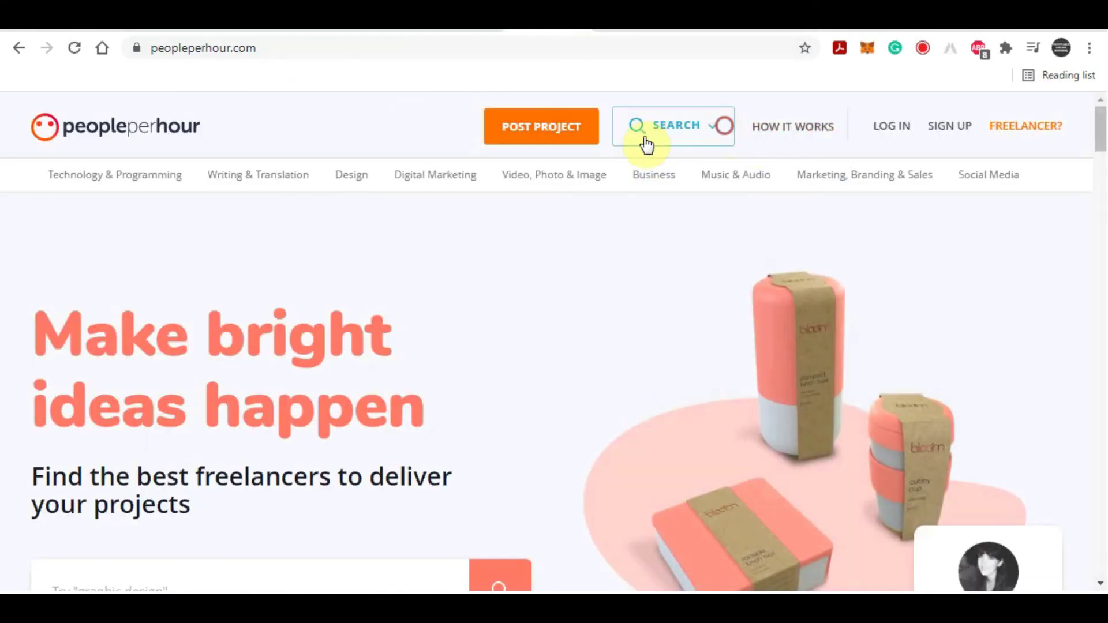
left_click(646, 130)
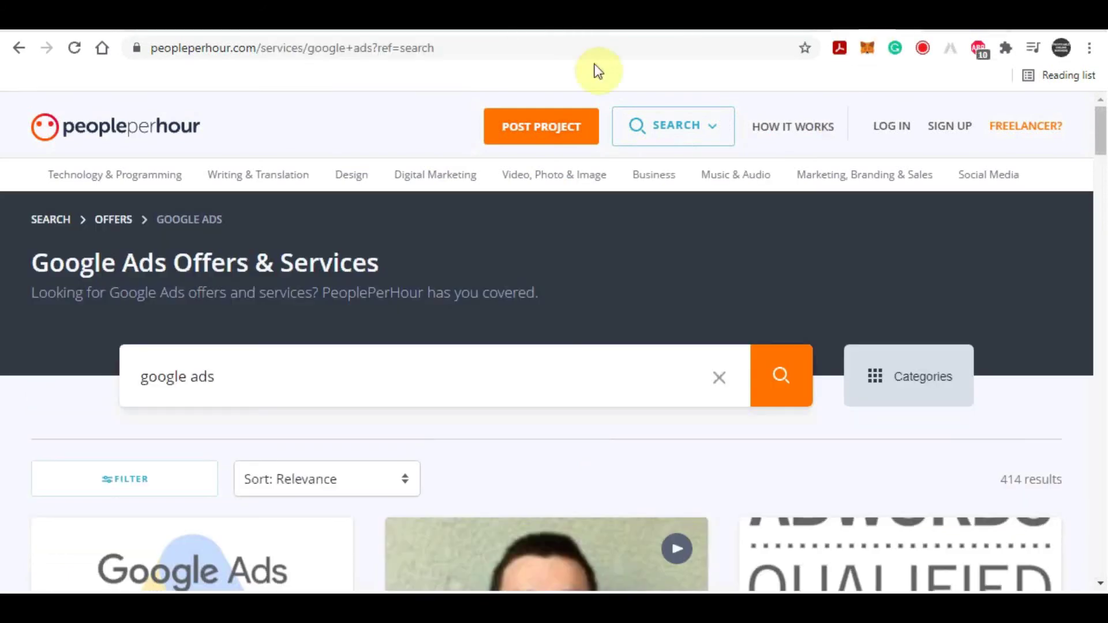
Step: Browse the 'google ads' service offers, then go back to the Google Skillshop tab
left_click(243, 376)
scroll(39, 385, "down", 3)
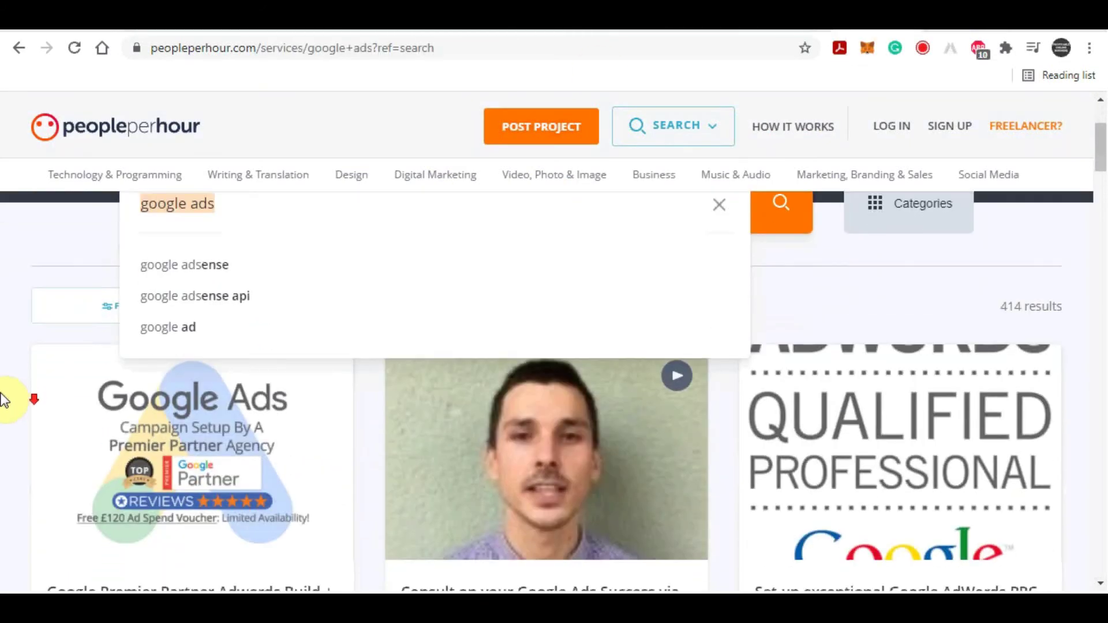
scroll(363, 364, "down", 5)
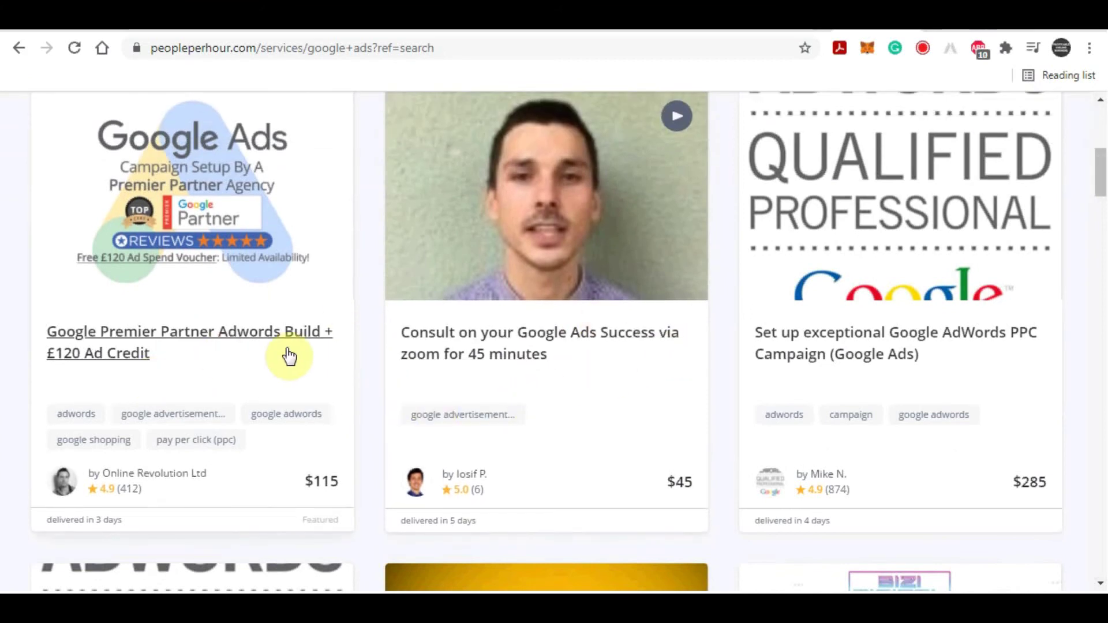
scroll(910, 337, "down", 3)
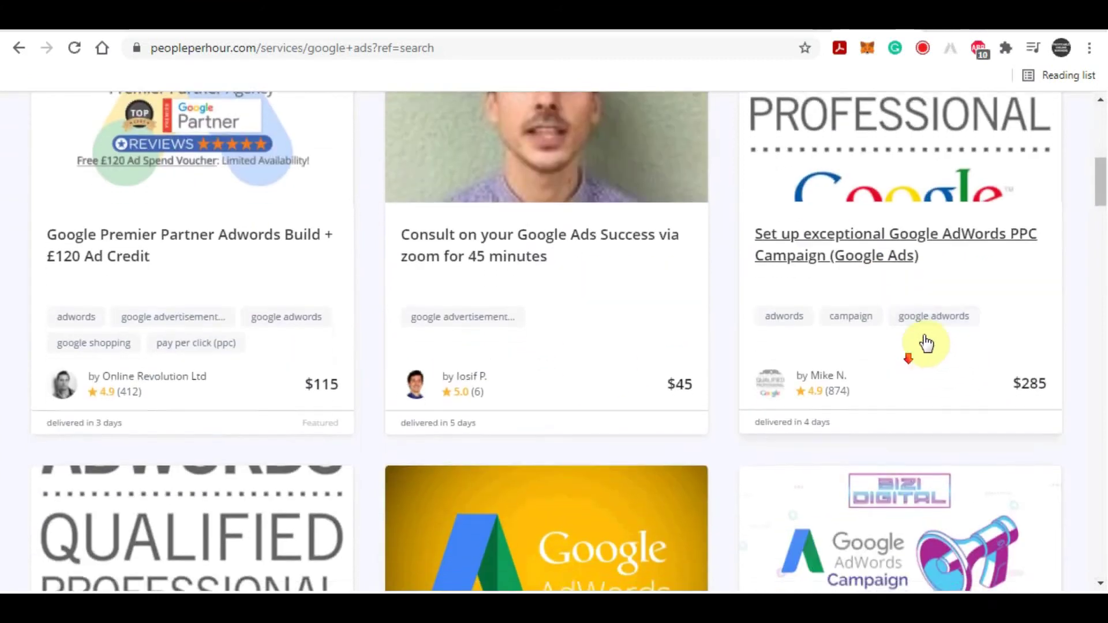
scroll(865, 347, "down", 3)
scroll(866, 347, "down", 2)
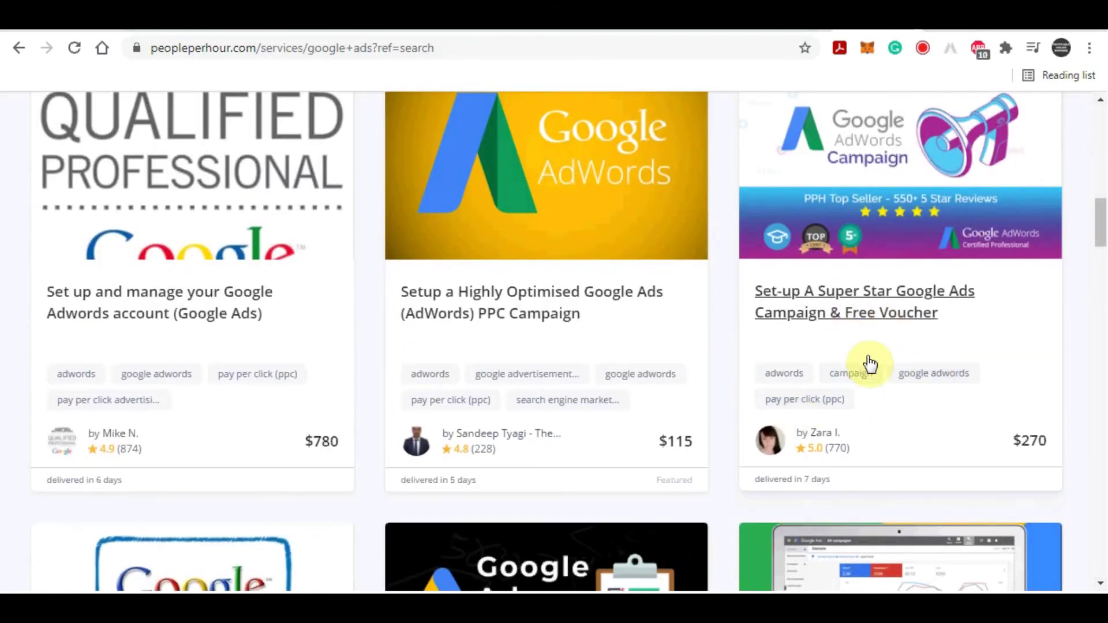
scroll(286, 415, "down", 3)
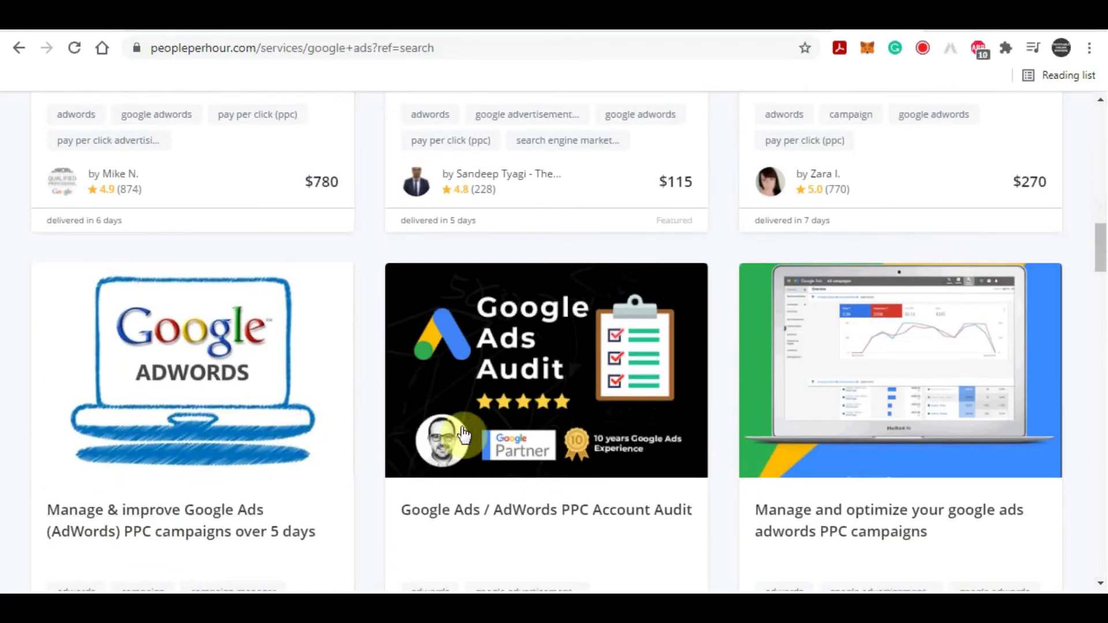
scroll(285, 424, "down", 3)
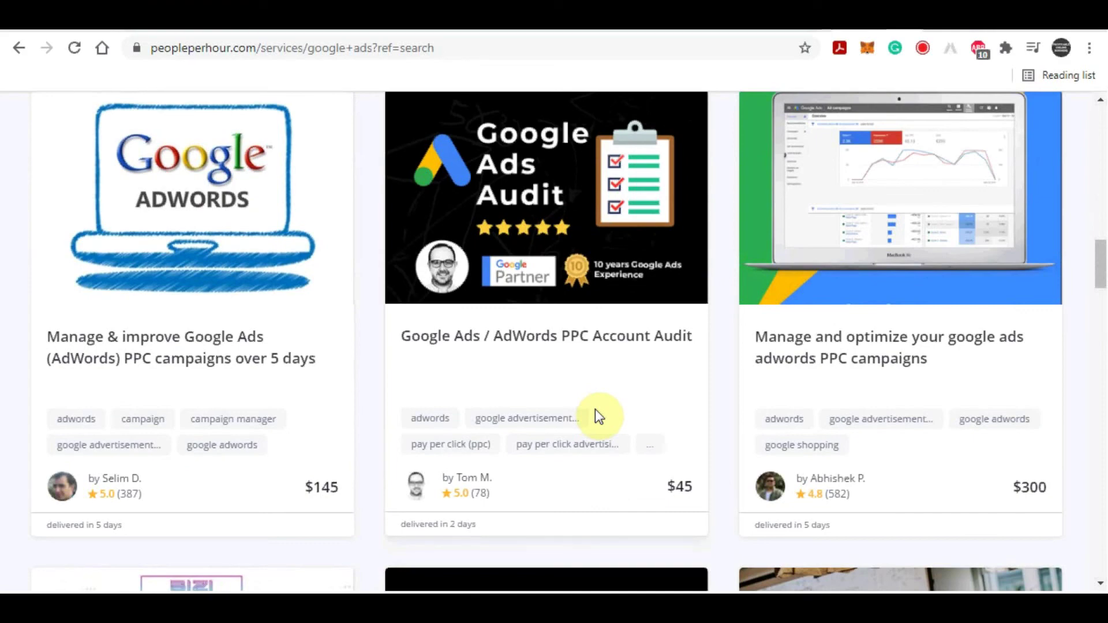
scroll(595, 410, "down", 5)
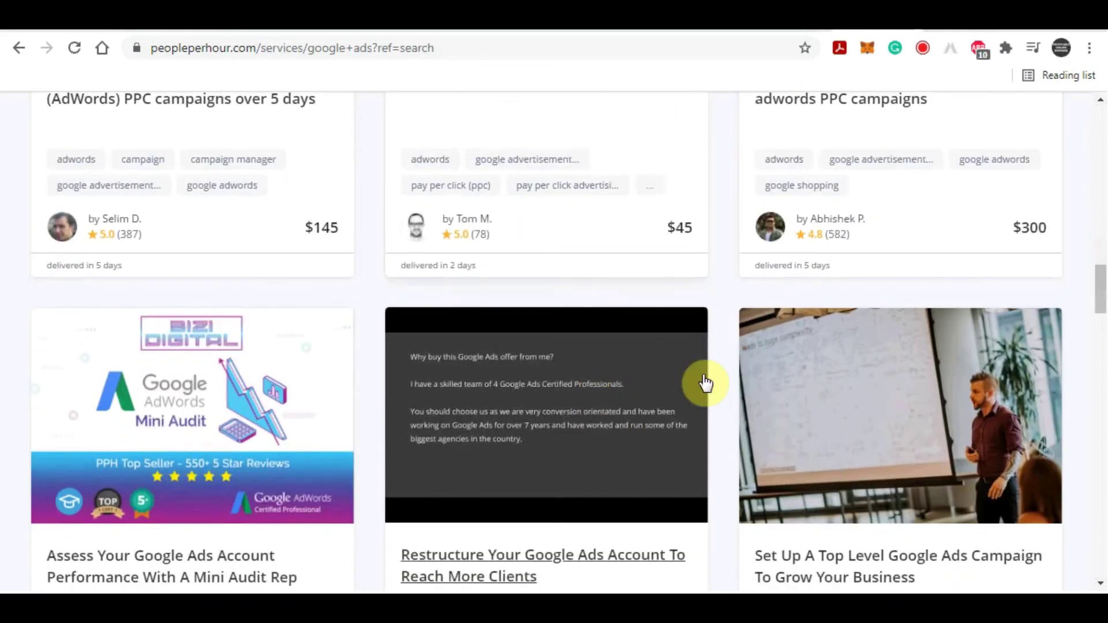
left_click(537, 48)
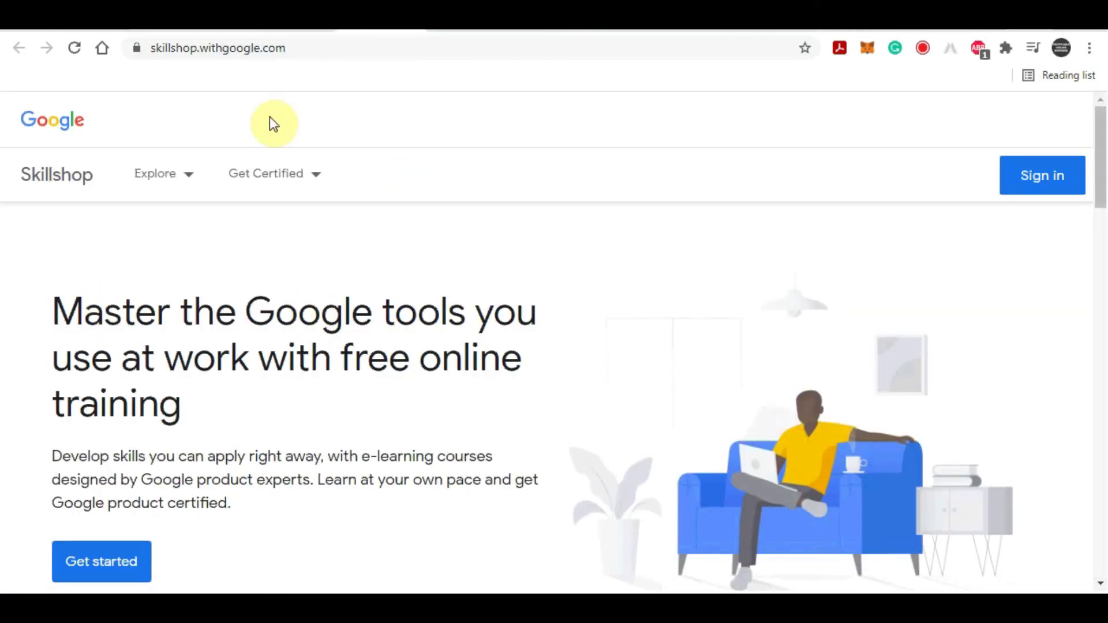
left_click(277, 175)
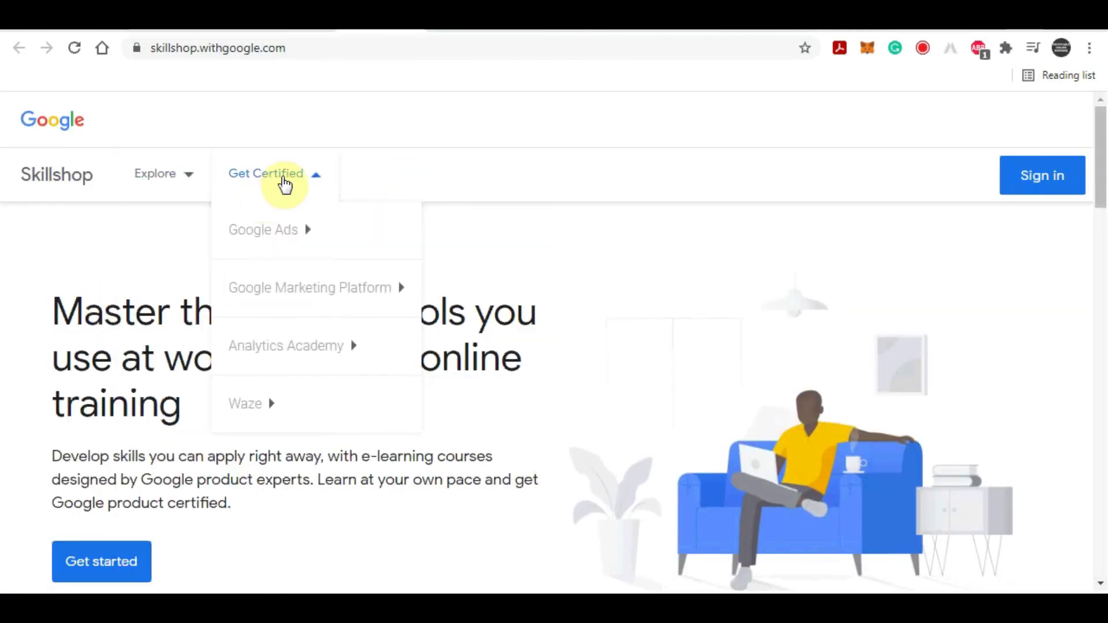
left_click(286, 182)
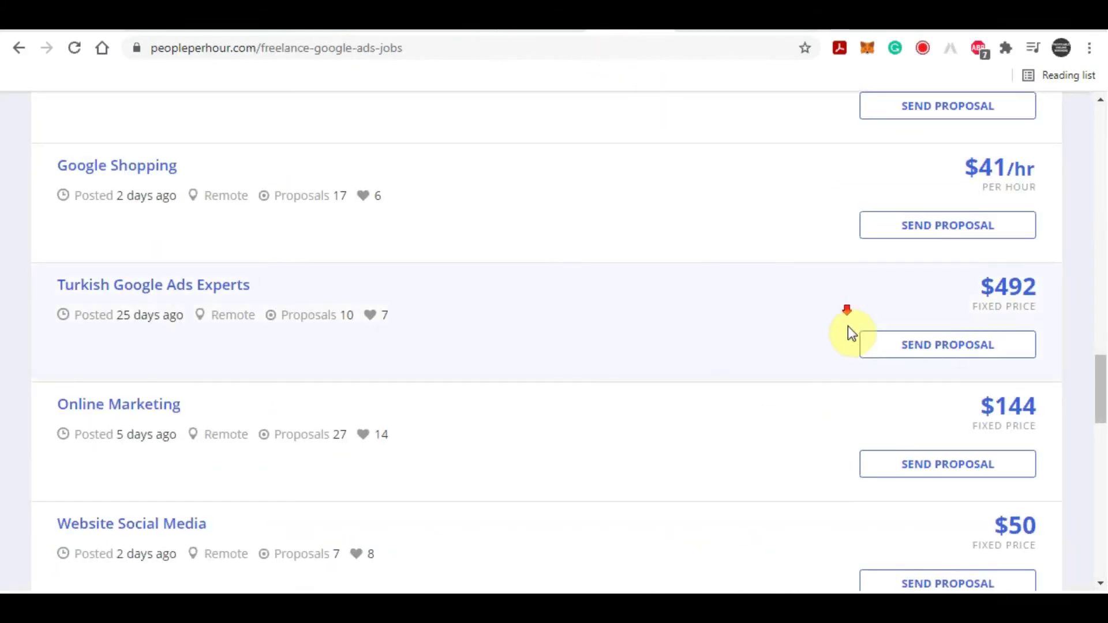
scroll(847, 327, "down", 4)
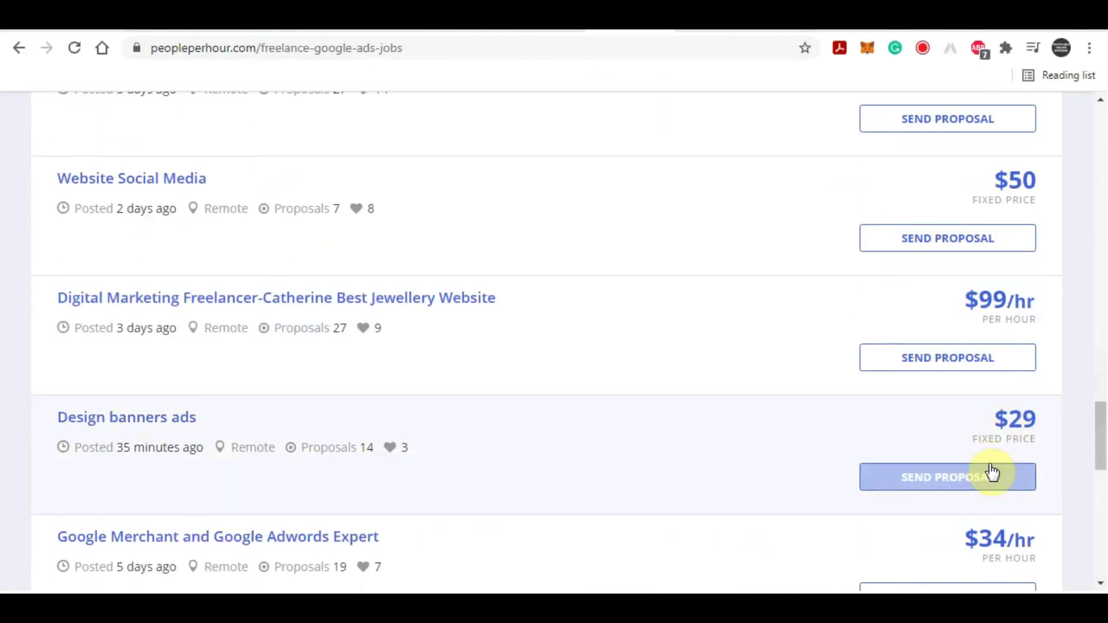
scroll(969, 493, "down", 1)
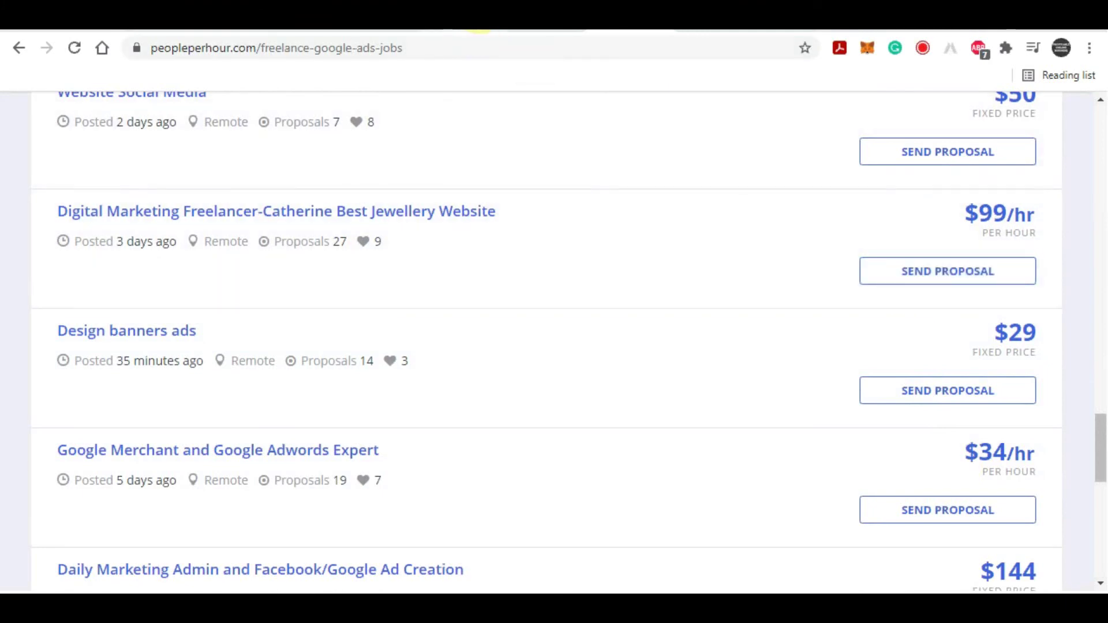
left_click(472, 43)
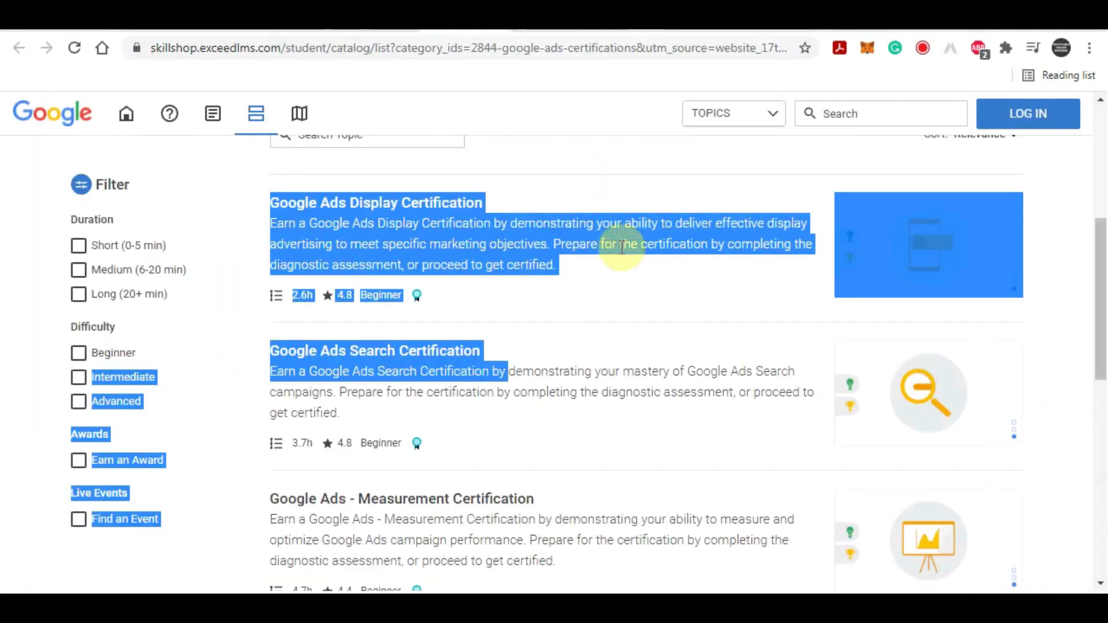
left_click(666, 270)
scroll(666, 270, "up", 2)
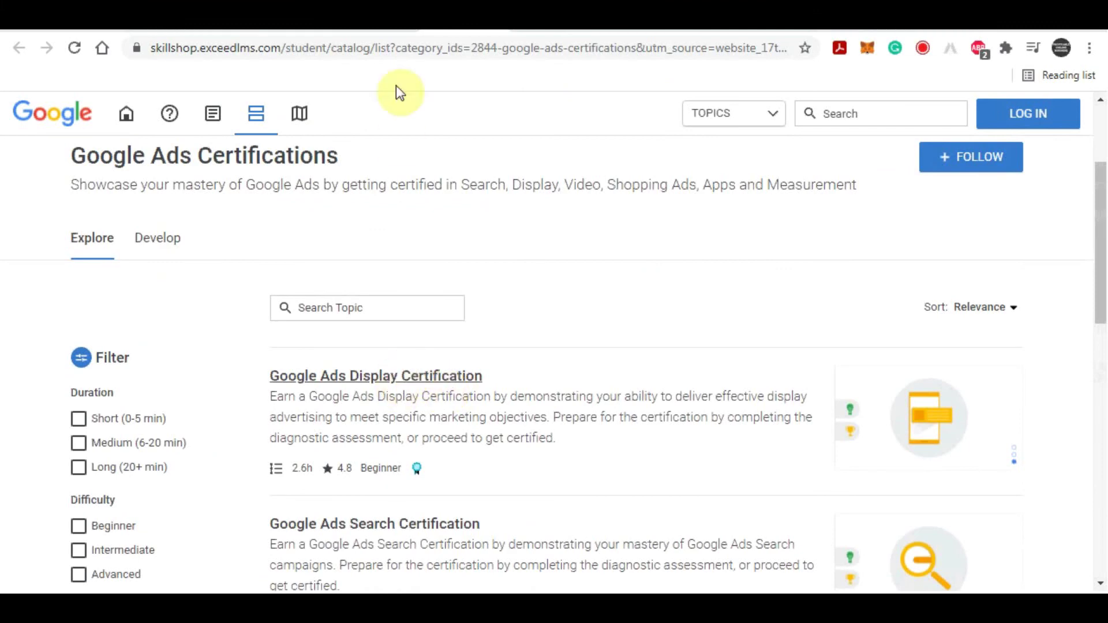
left_click(411, 15)
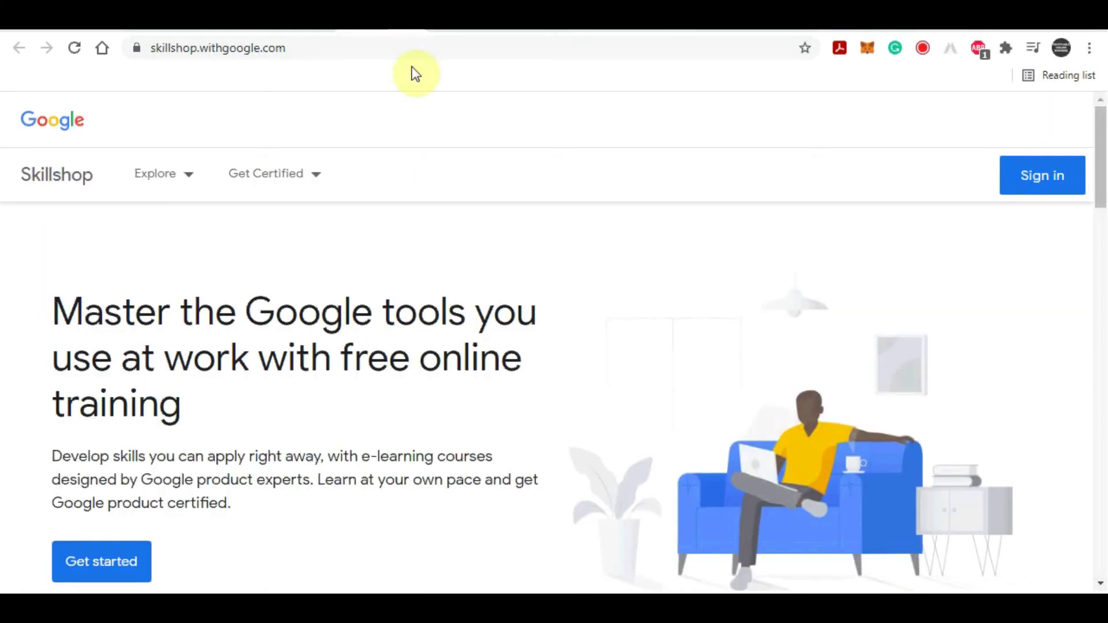
scroll(666, 411, "down", 1)
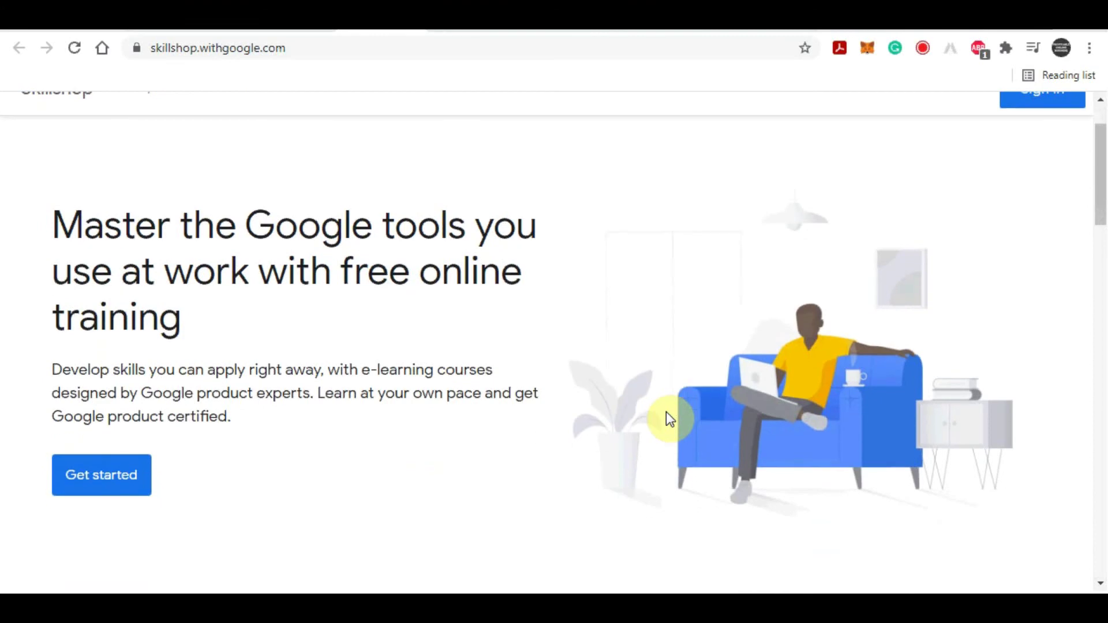
scroll(666, 411, "up", 1)
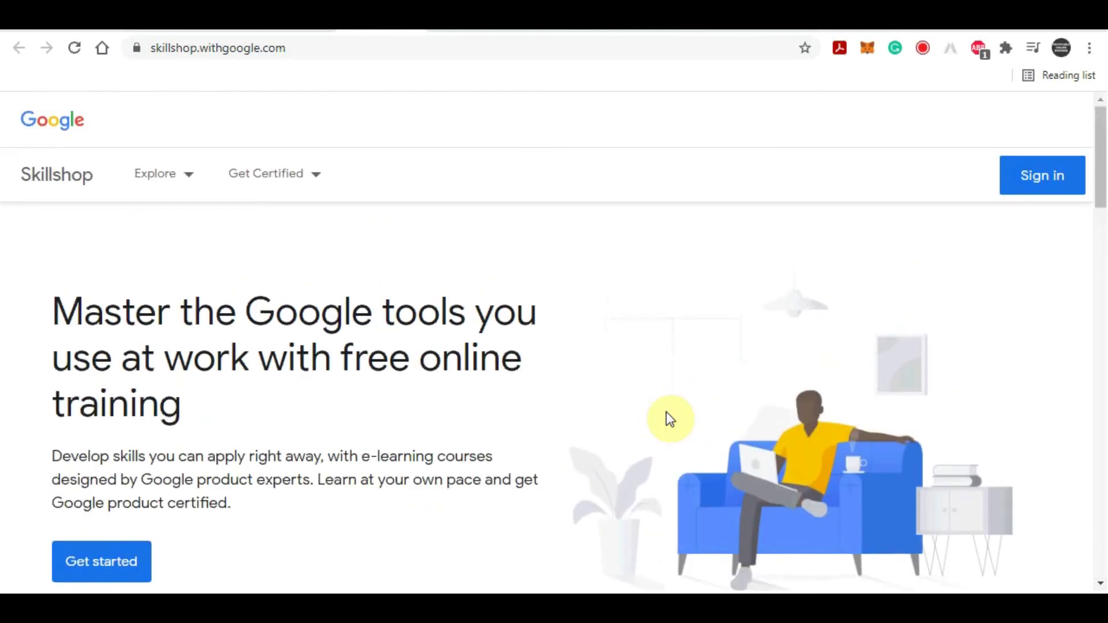